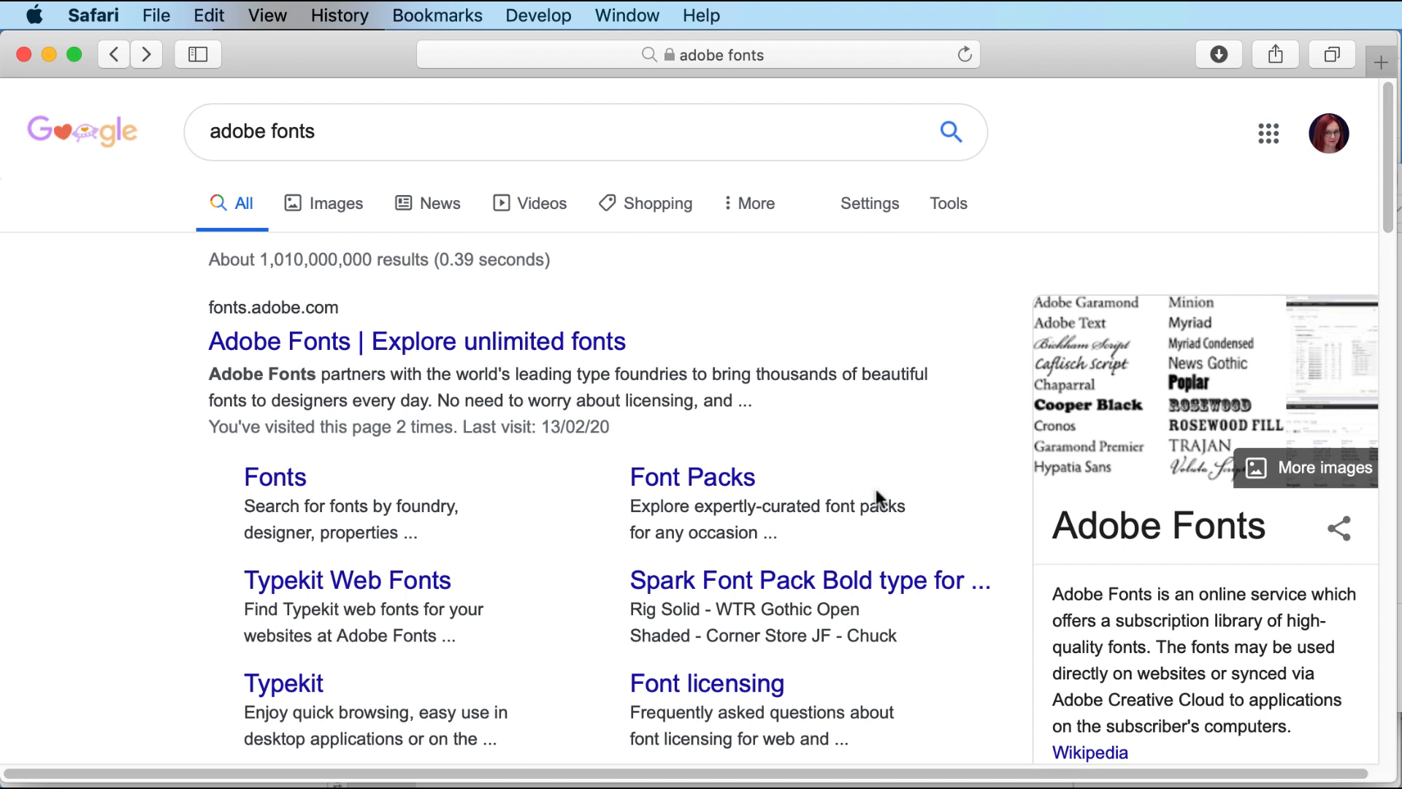
Open the Adobe Fonts website from the search results, sign in and check the account details.
left_click(373, 353)
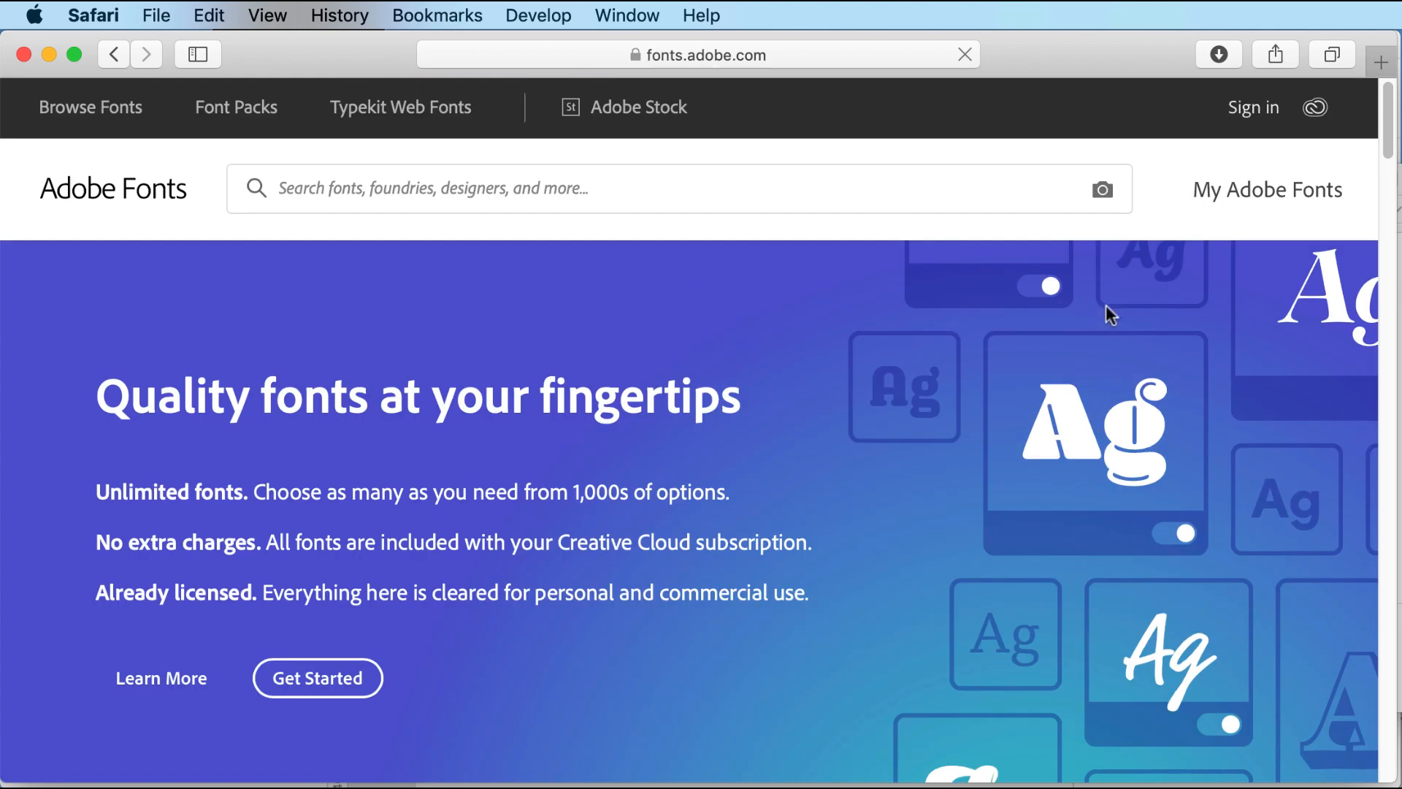
left_click(1247, 113)
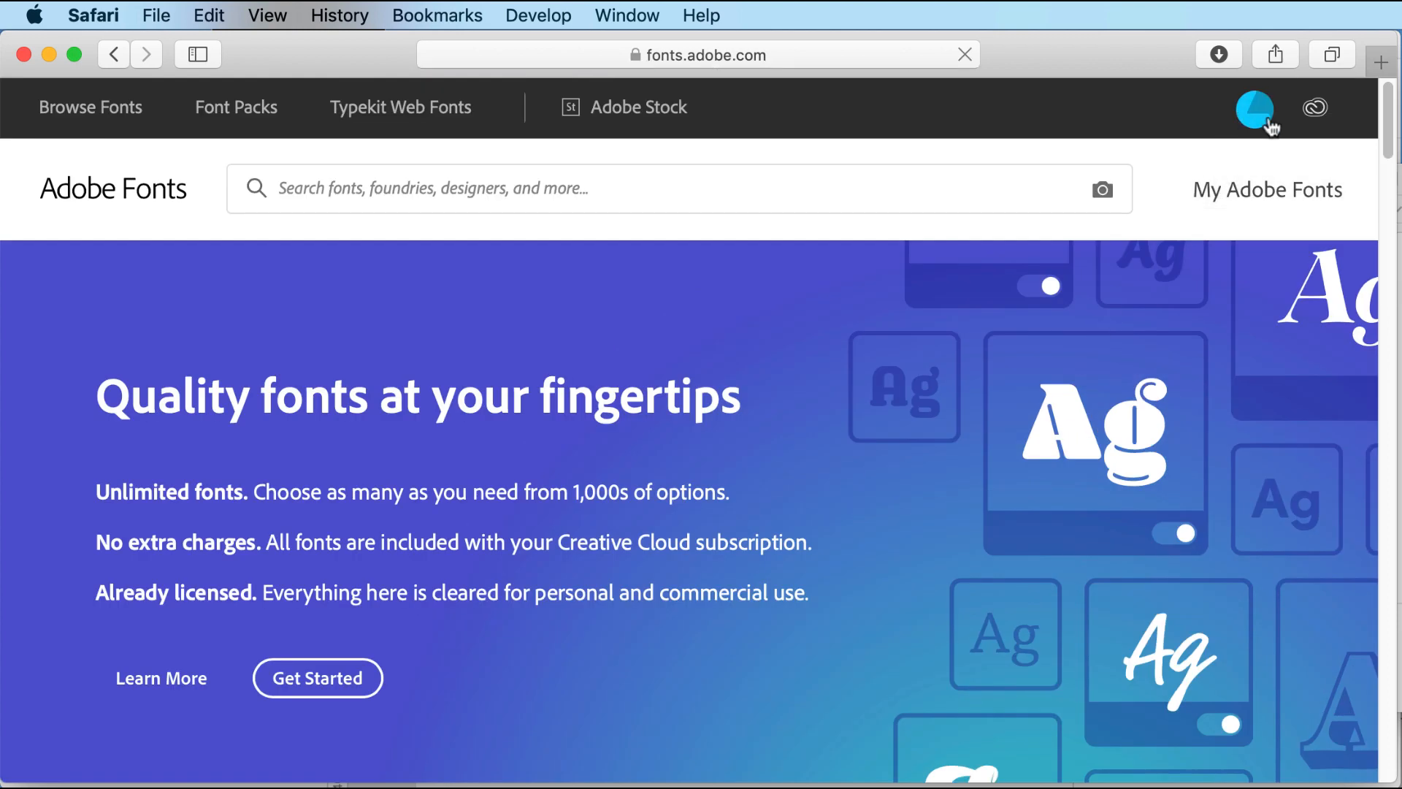
left_click(1253, 117)
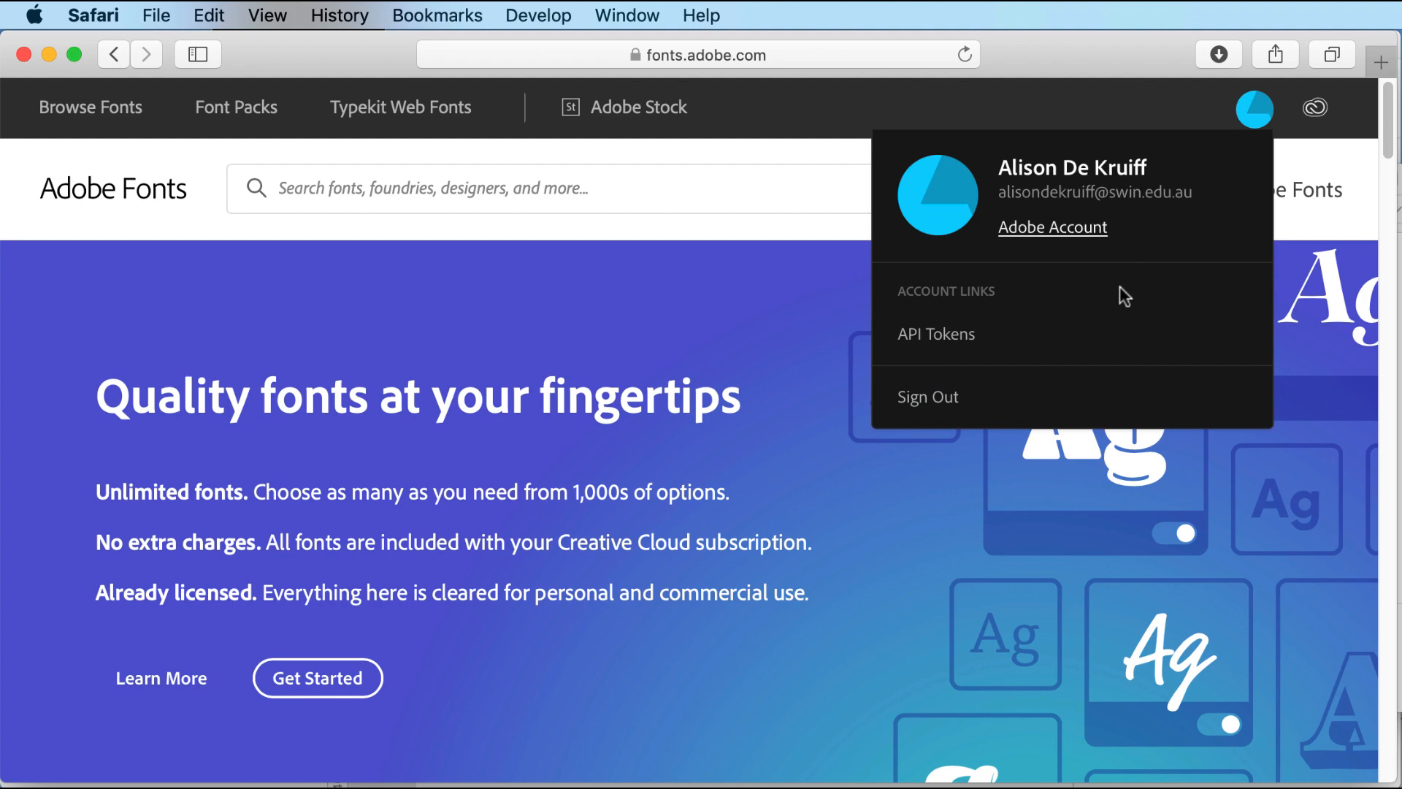
left_click(1253, 111)
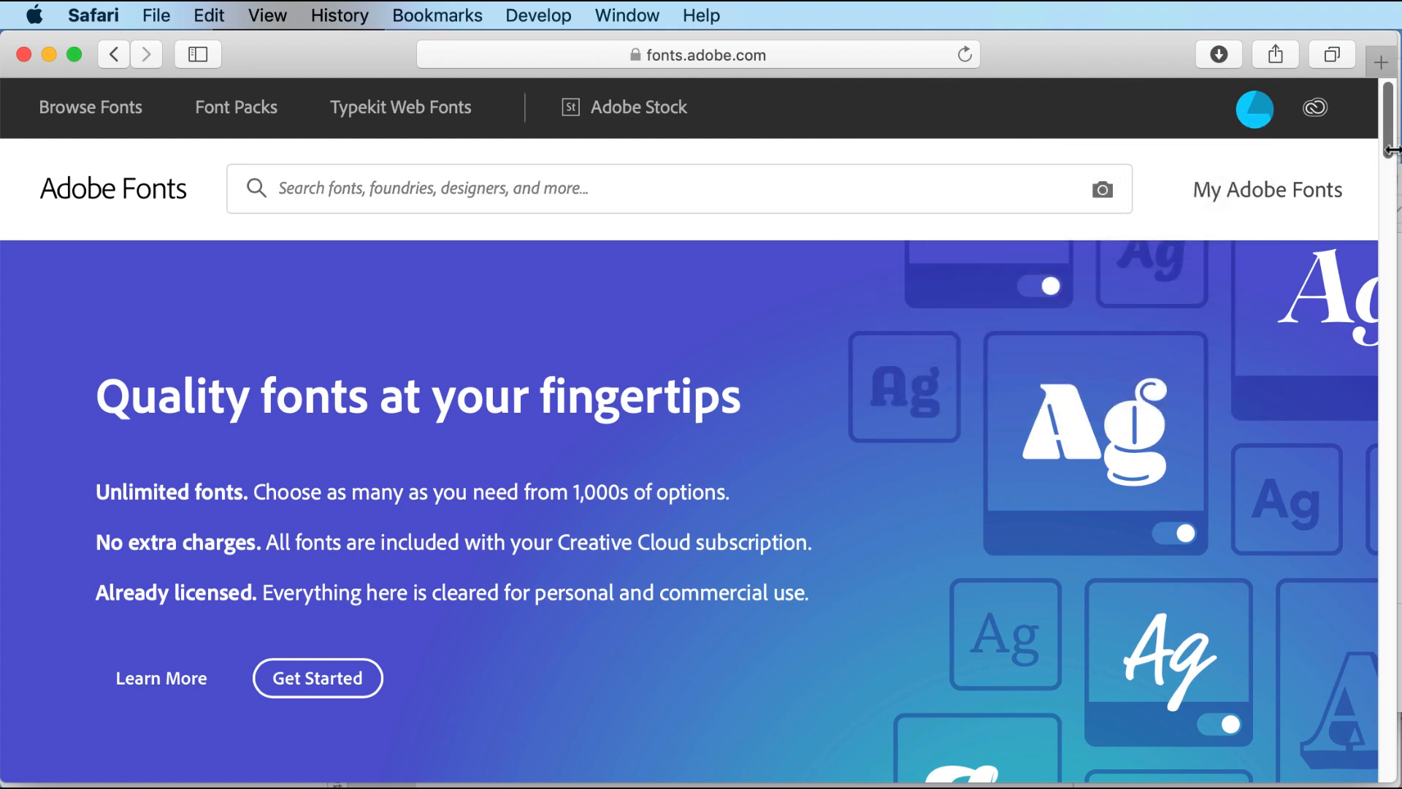
Start browsing the Adobe Fonts catalogue and filter it by the Slab Serif classification.
scroll(1392, 150, "down", 6)
scroll(707, 336, "up", 6)
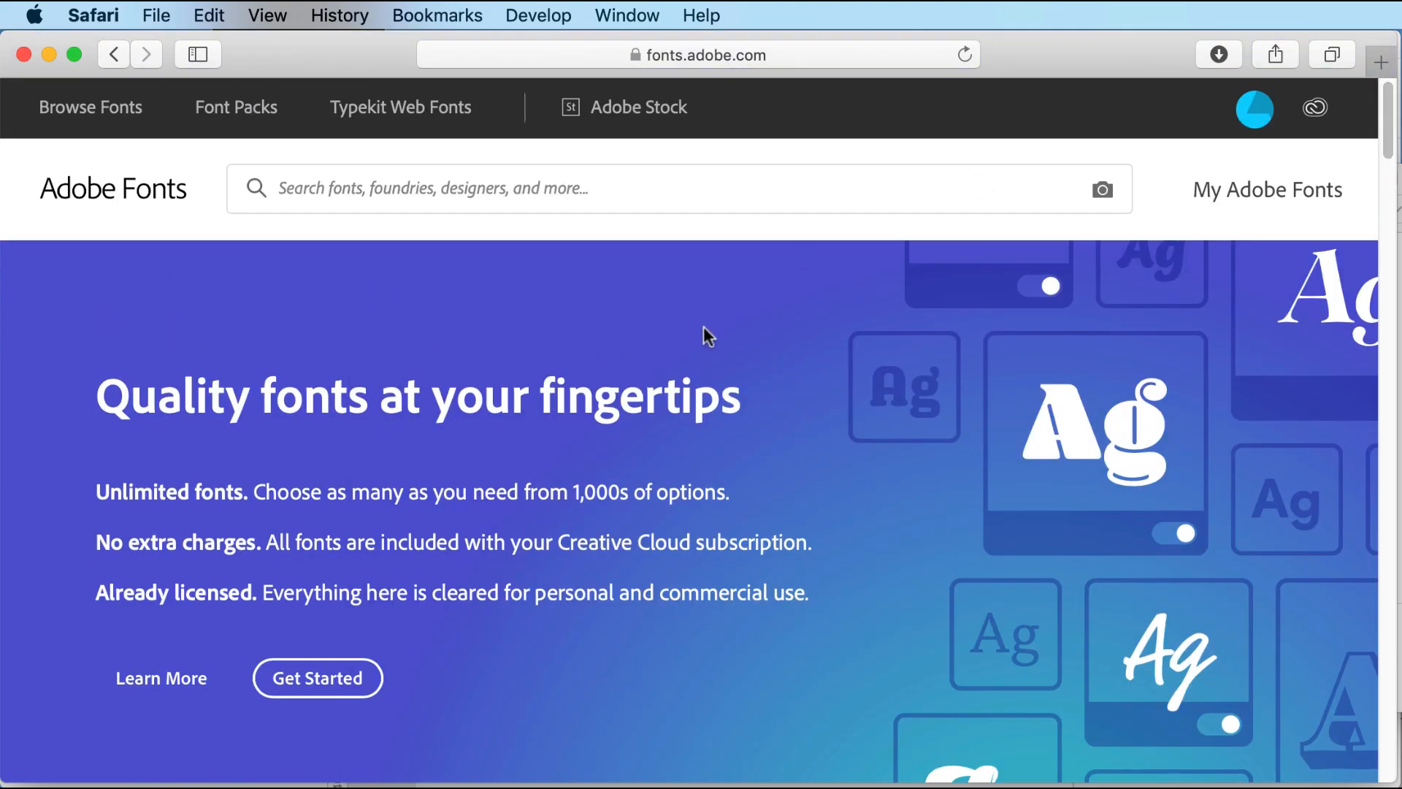
left_click(337, 688)
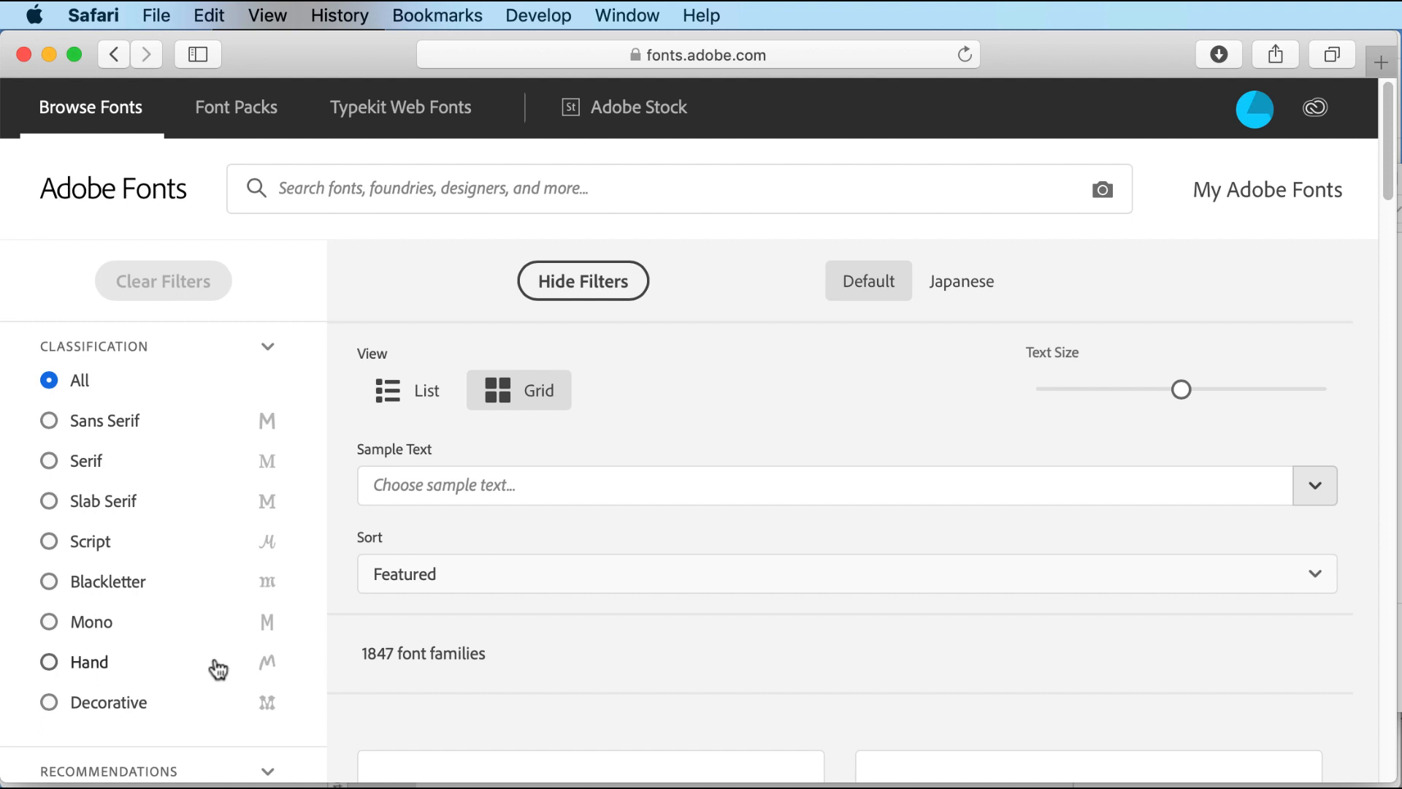
left_click(51, 463)
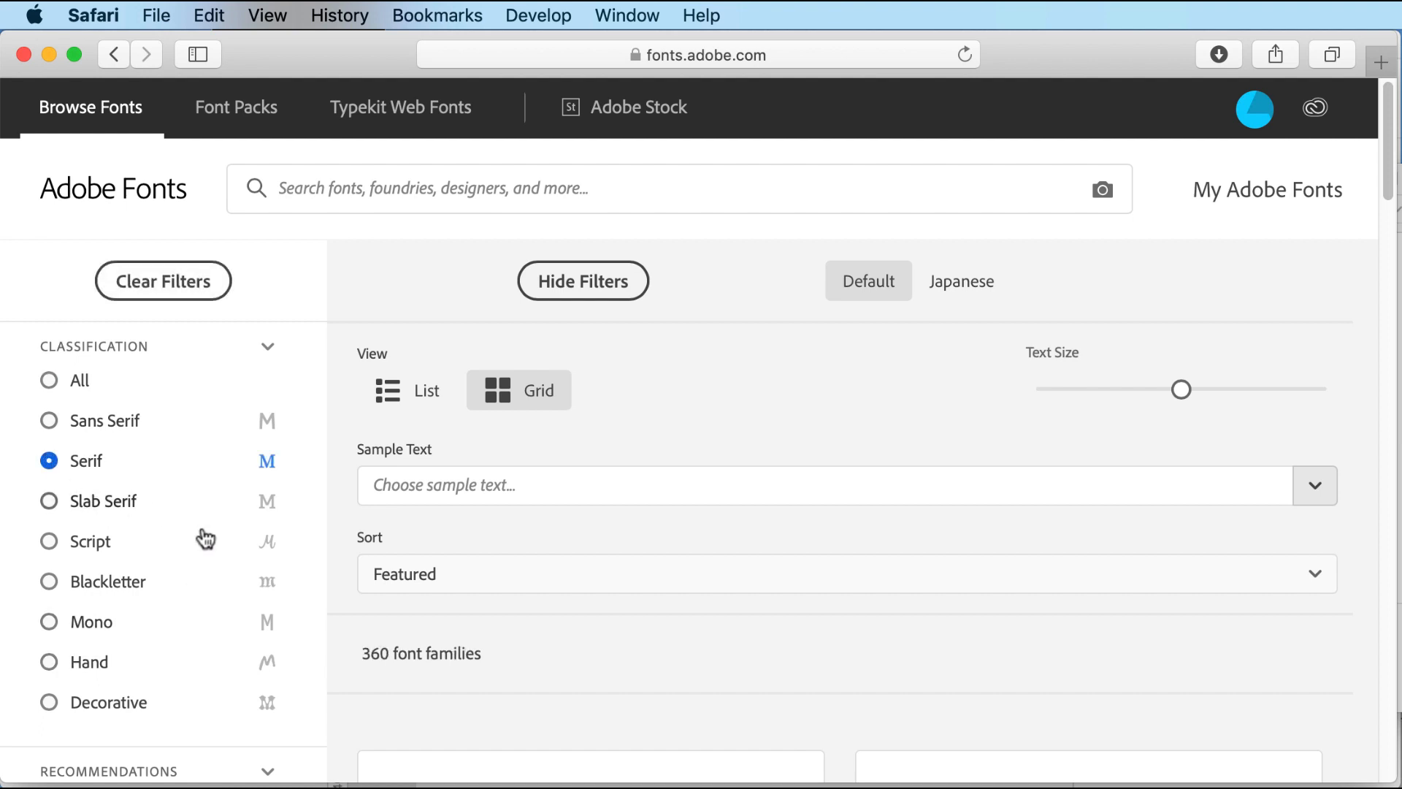
left_click(49, 503)
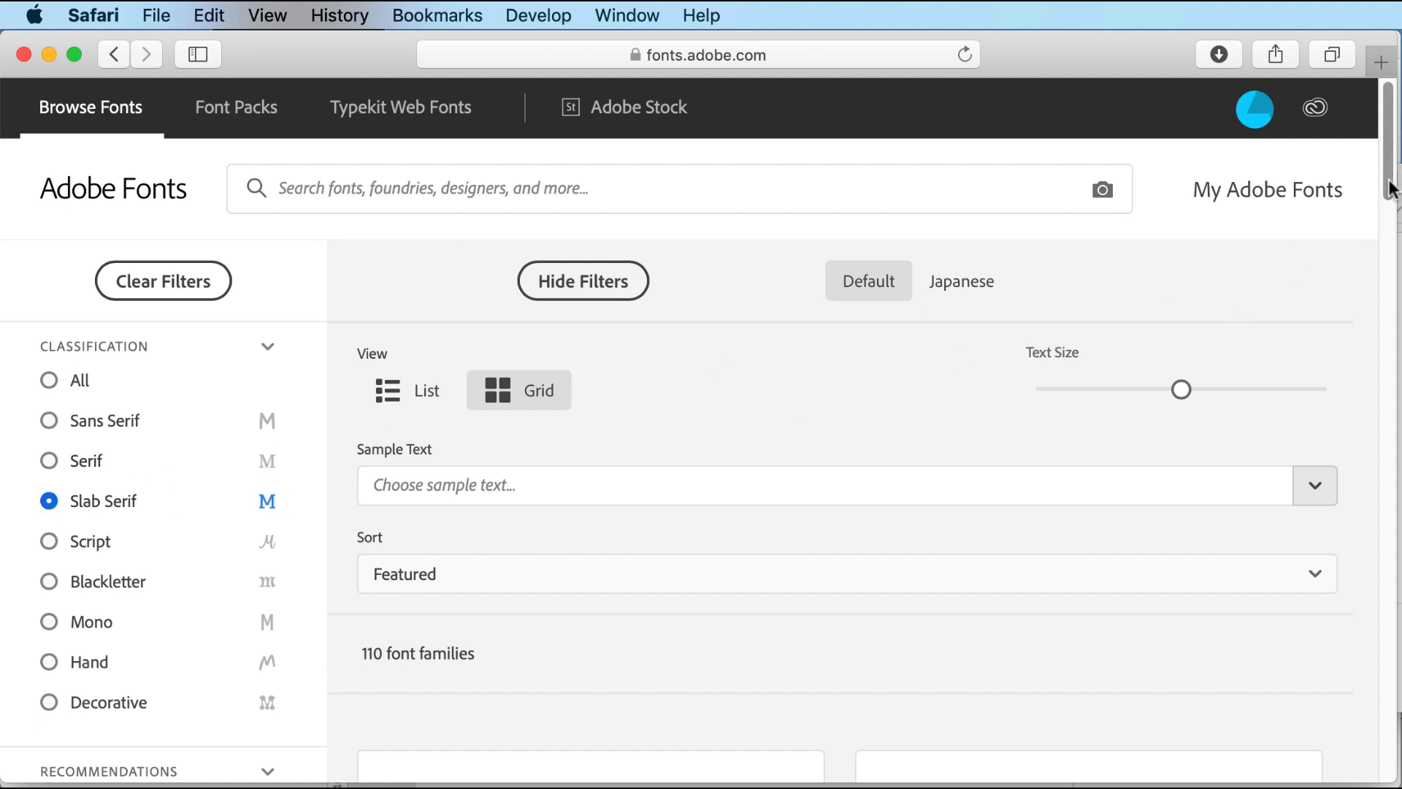
Start adding the Malaga family to a web project and show all of its available styles.
left_click_drag(1392, 190, 1392, 370)
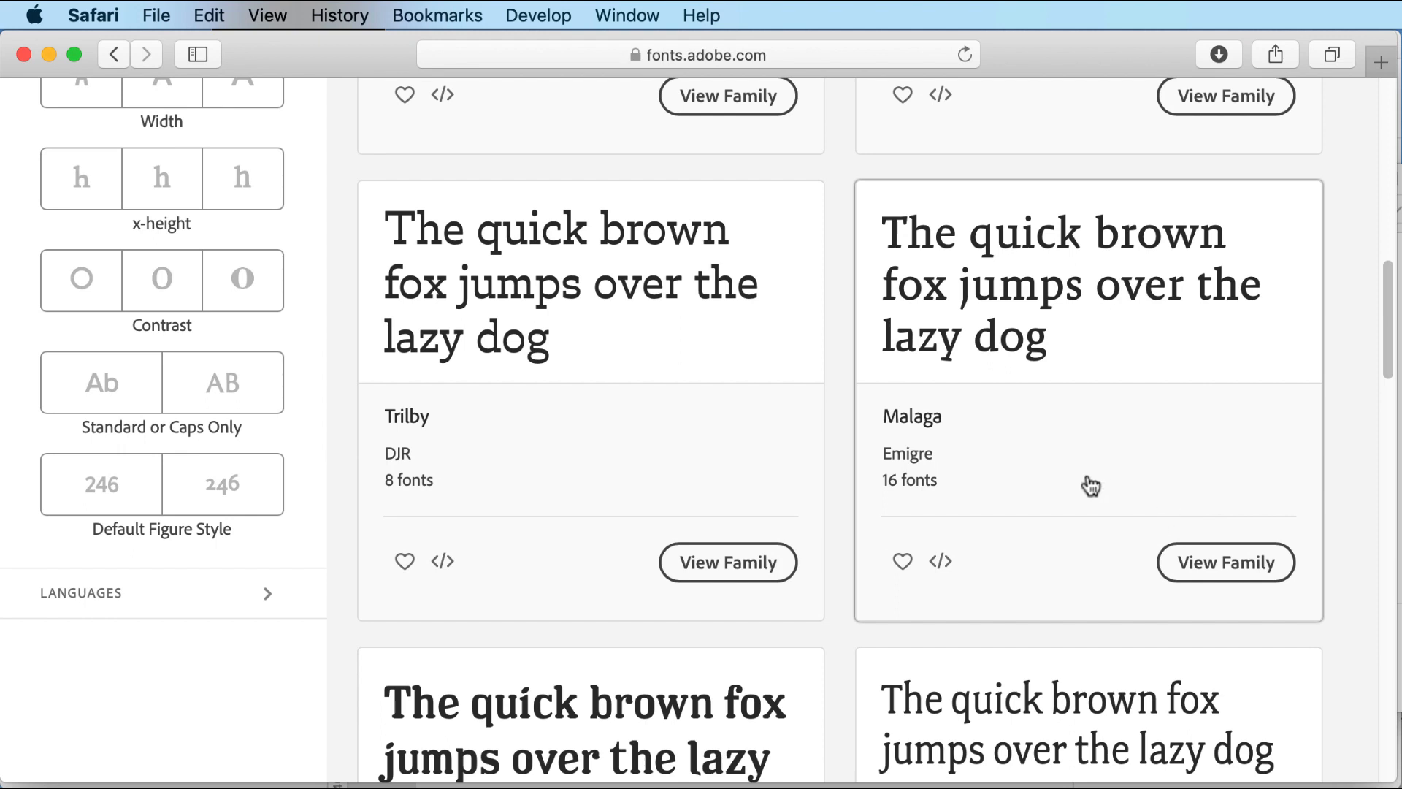
left_click(942, 563)
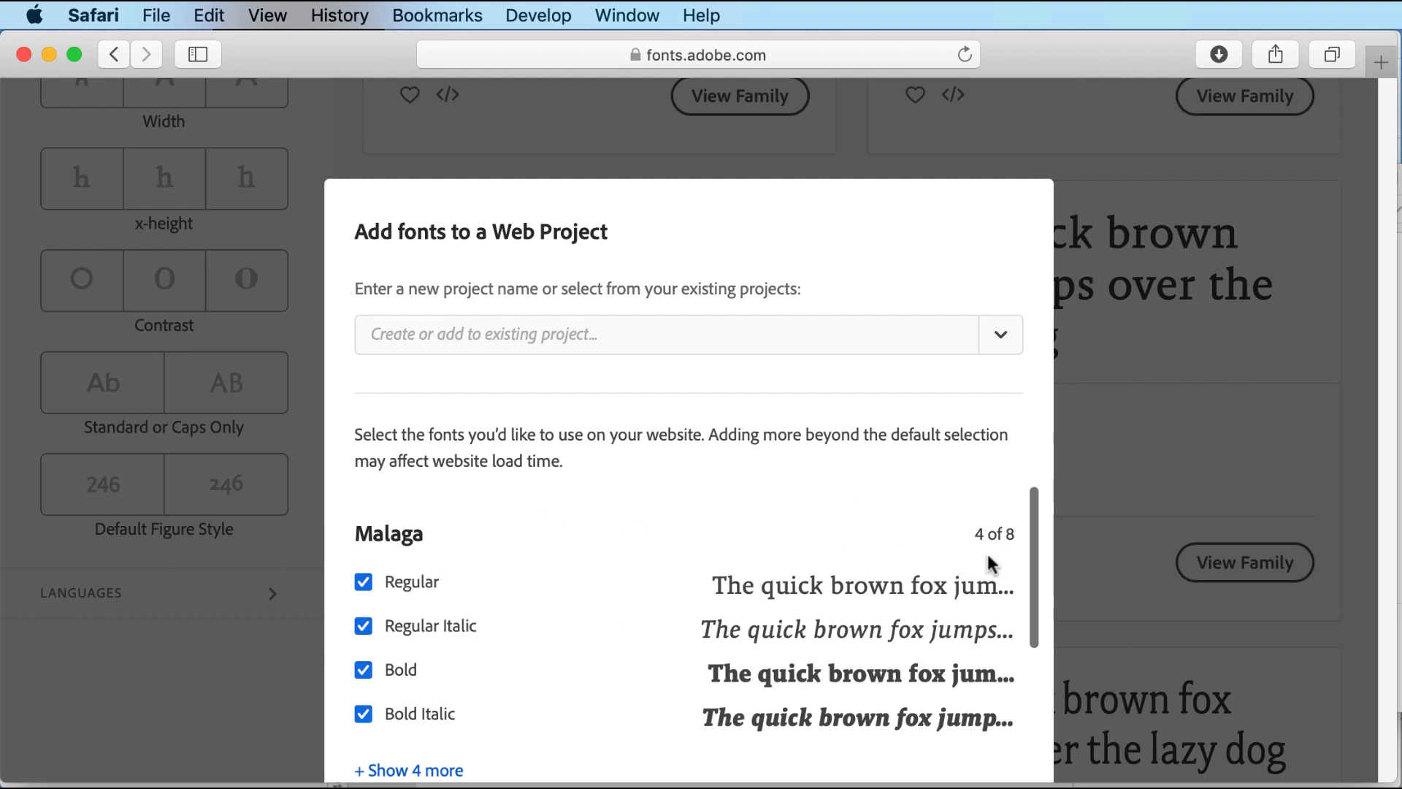
left_click_drag(1028, 567, 1036, 601)
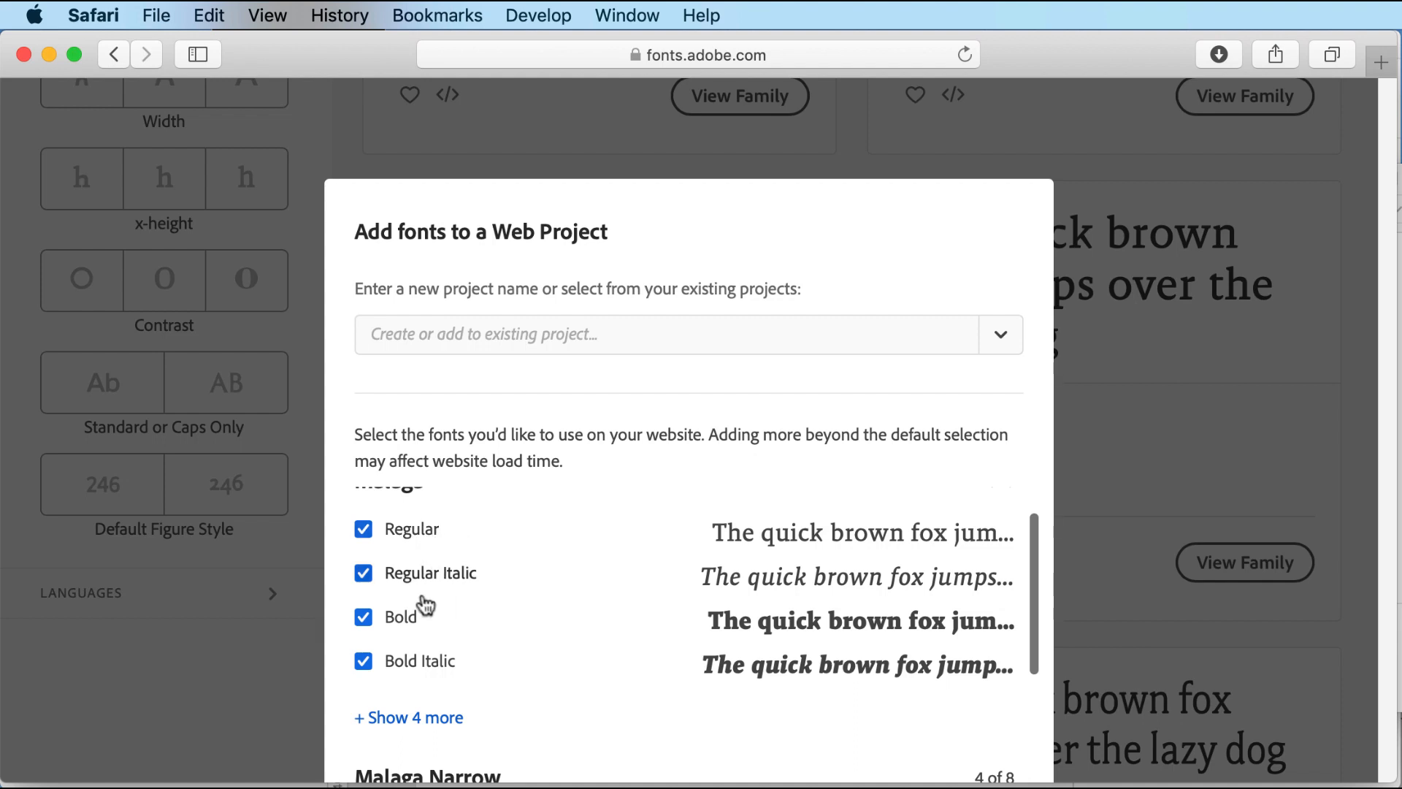
left_click(388, 717)
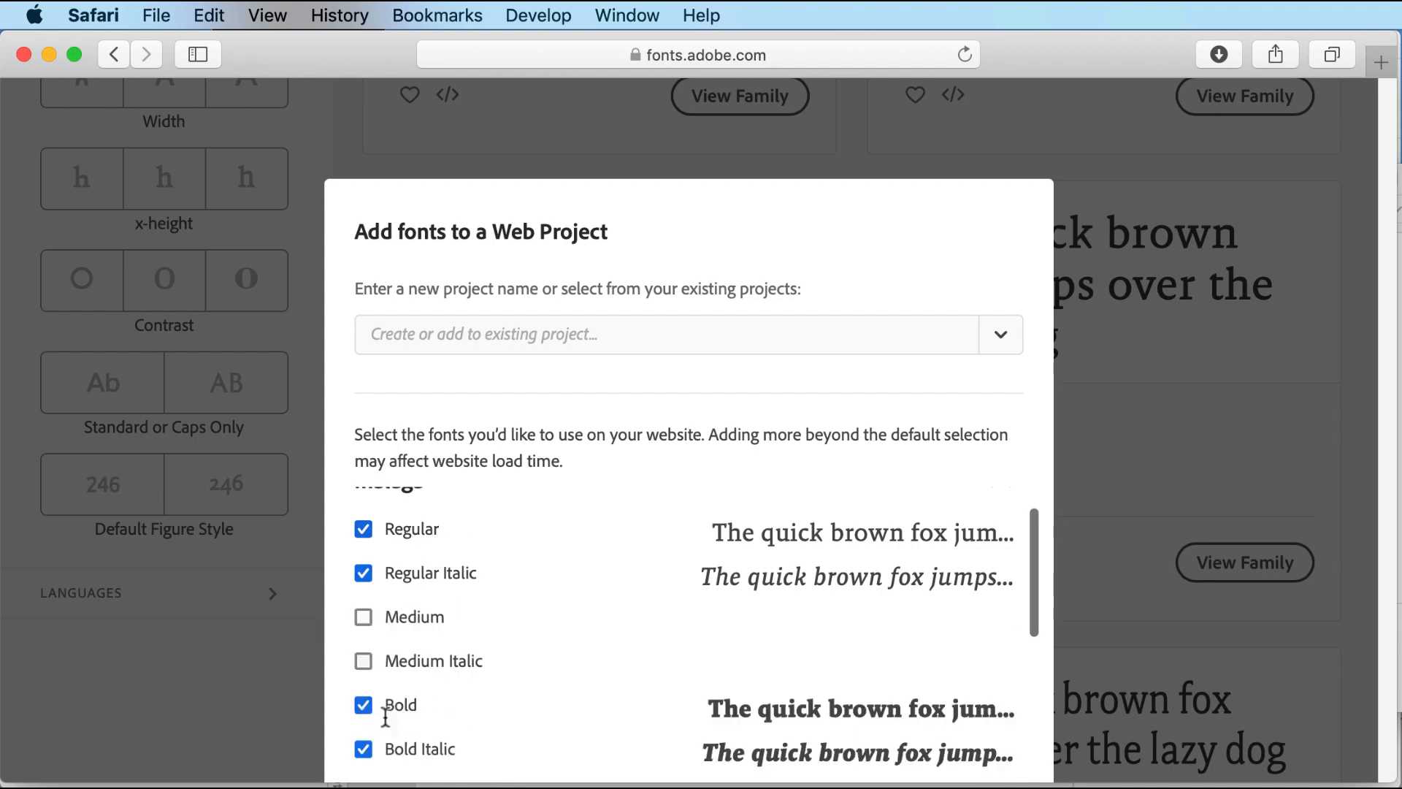
mouse_move(1032, 567)
left_mouse_down()
mouse_move(1040, 514)
mouse_move(1043, 743)
mouse_move(1022, 610)
mouse_move(1027, 716)
mouse_move(1023, 548)
left_mouse_up()
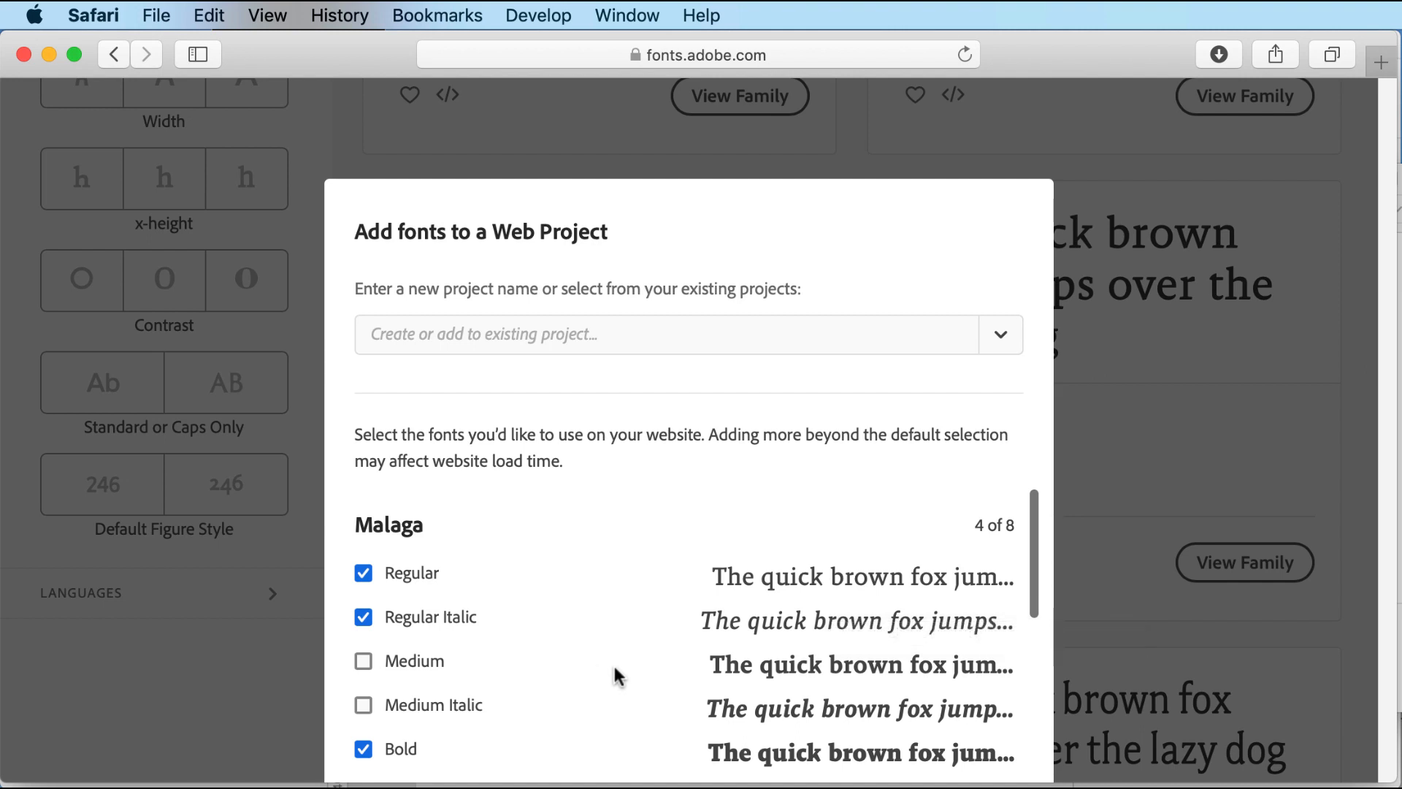
left_click_drag(1033, 585, 1043, 505)
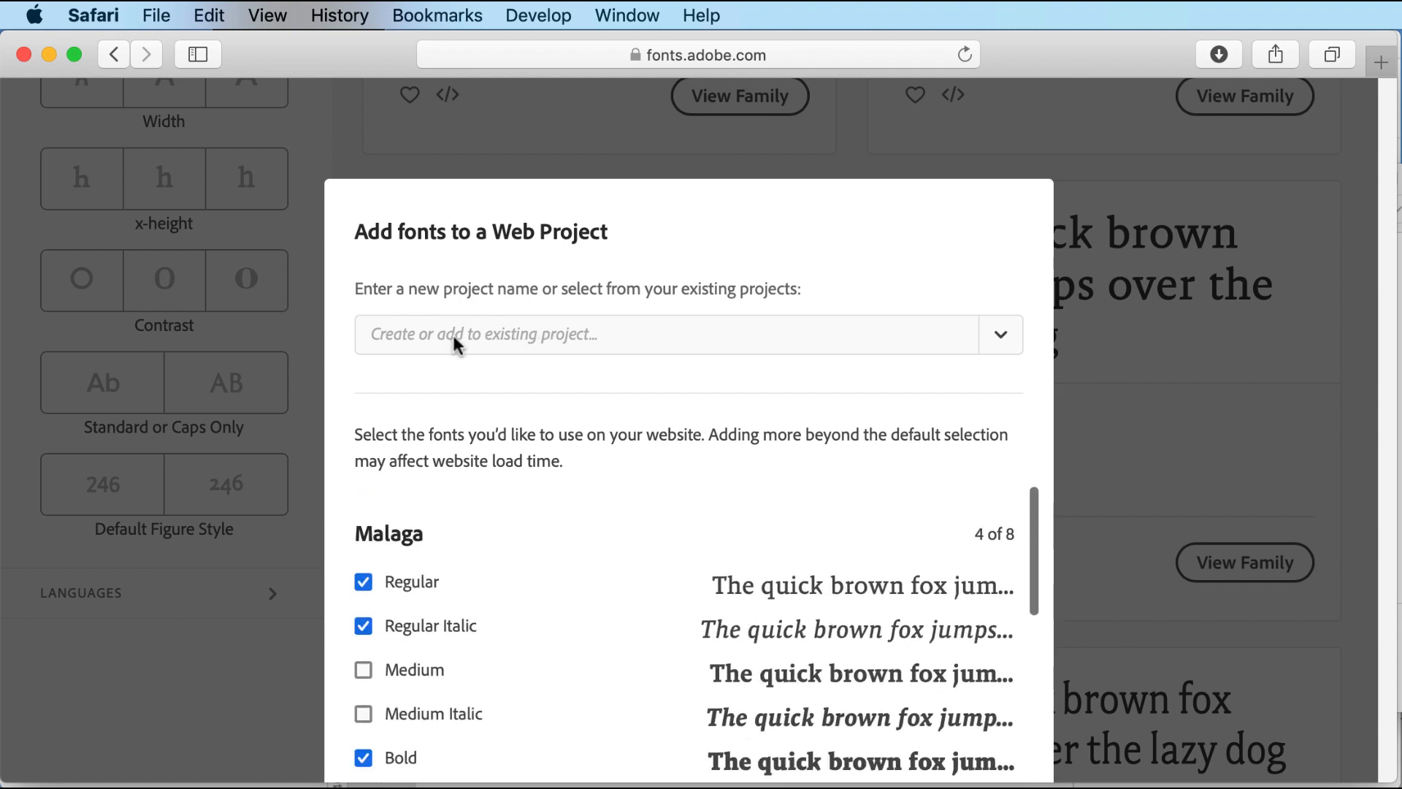
Create a new web project named Axure-webfont with the preselected Malaga and Malaga Narrow styles.
left_click(1002, 341)
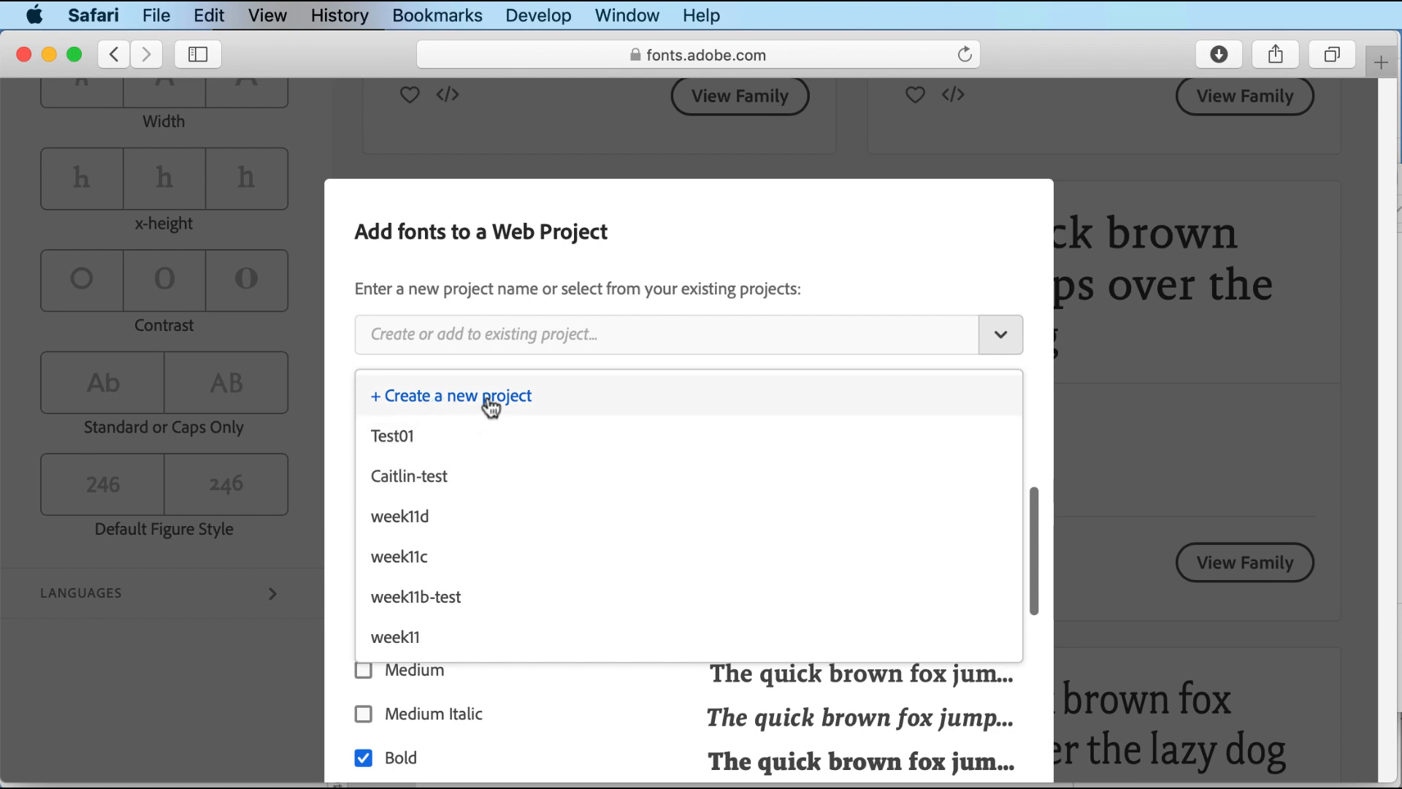
left_click(439, 408)
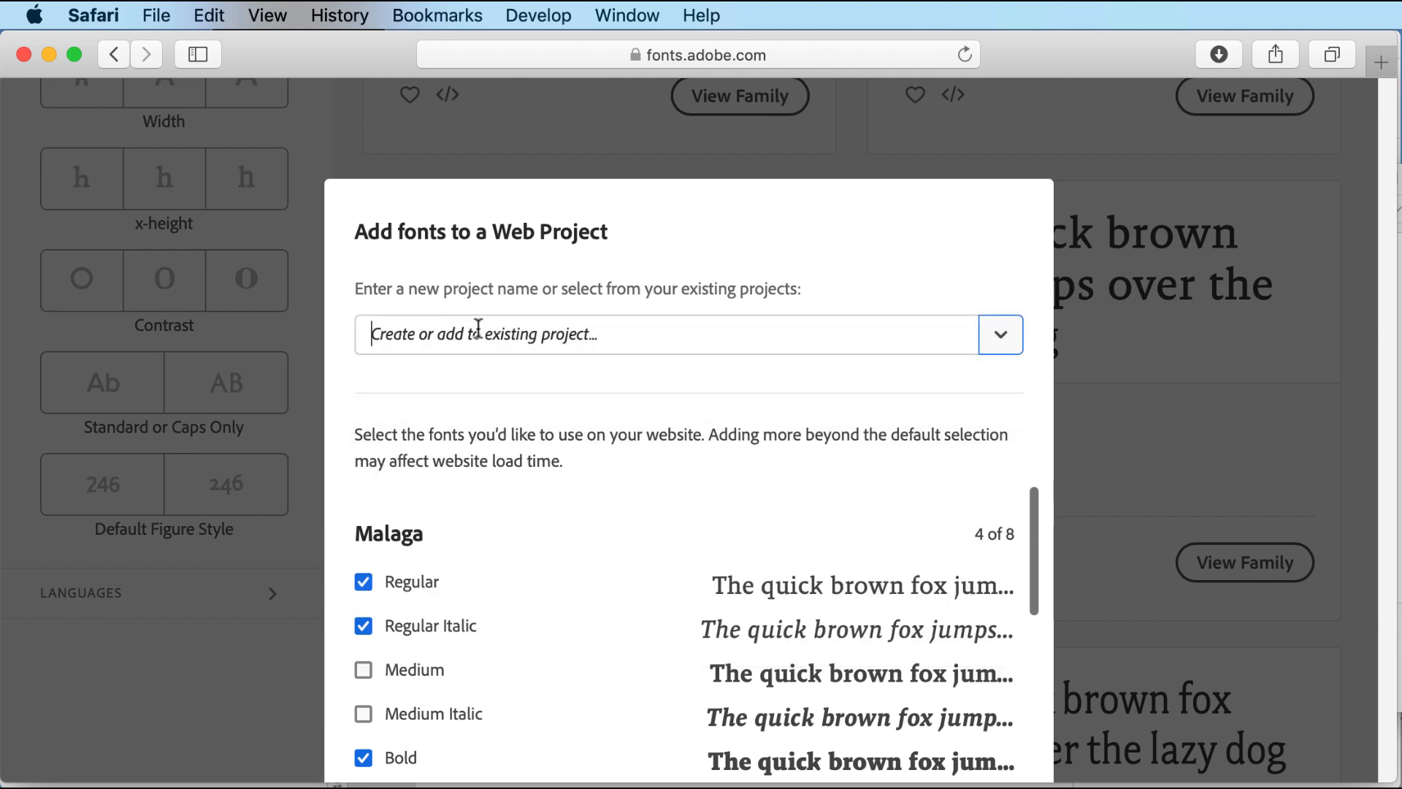
type("Axure-")
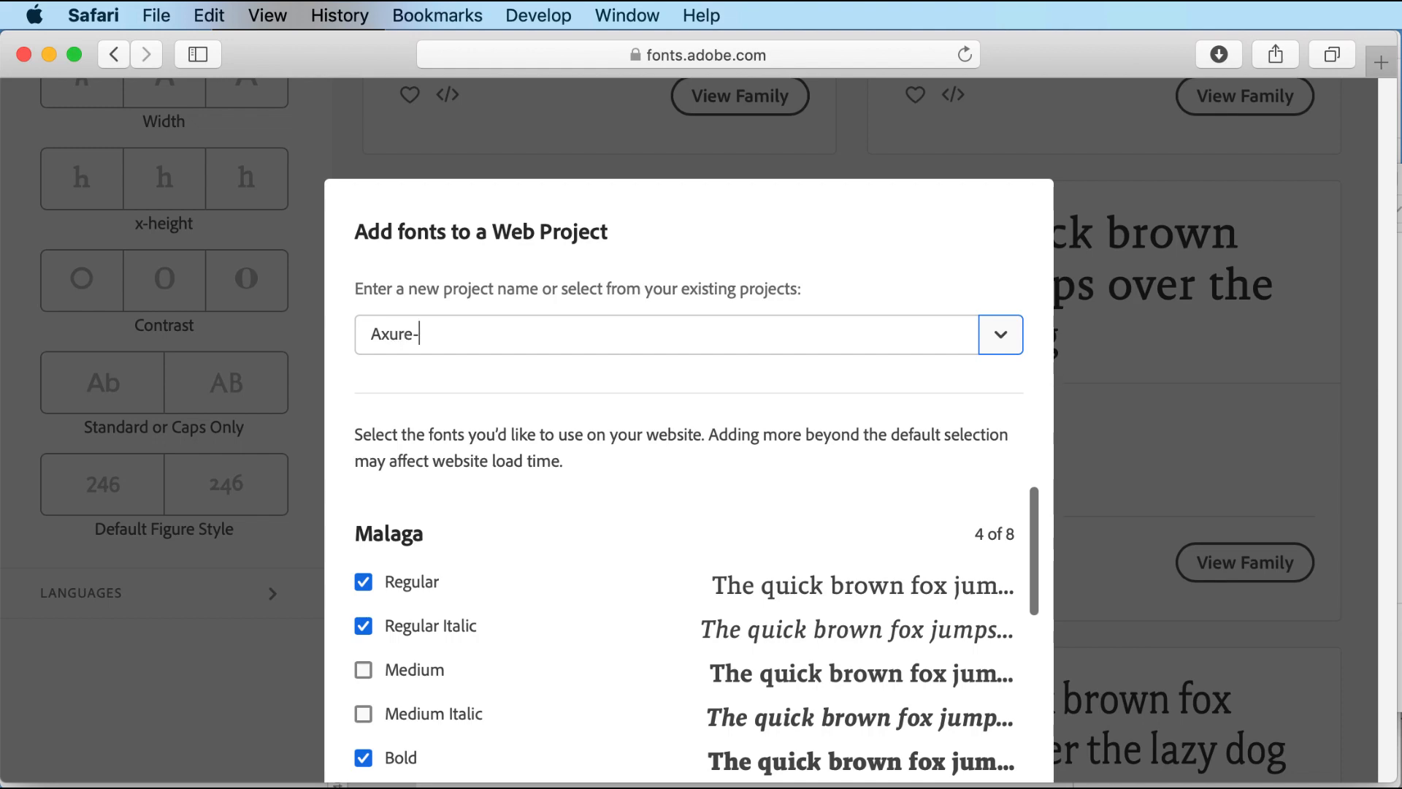
type("webfont")
scroll(1035, 556, "down", 1)
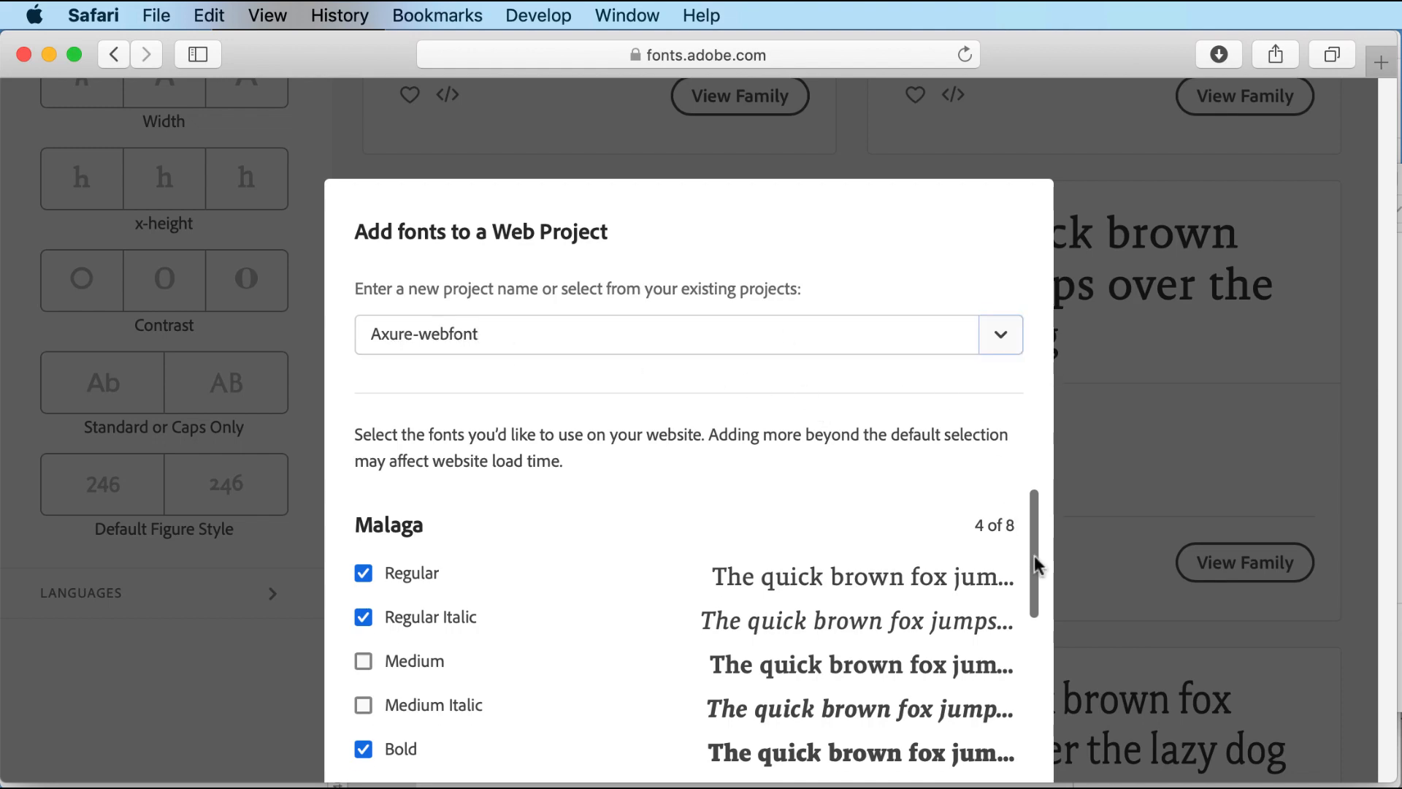
scroll(1034, 555, "down", 8)
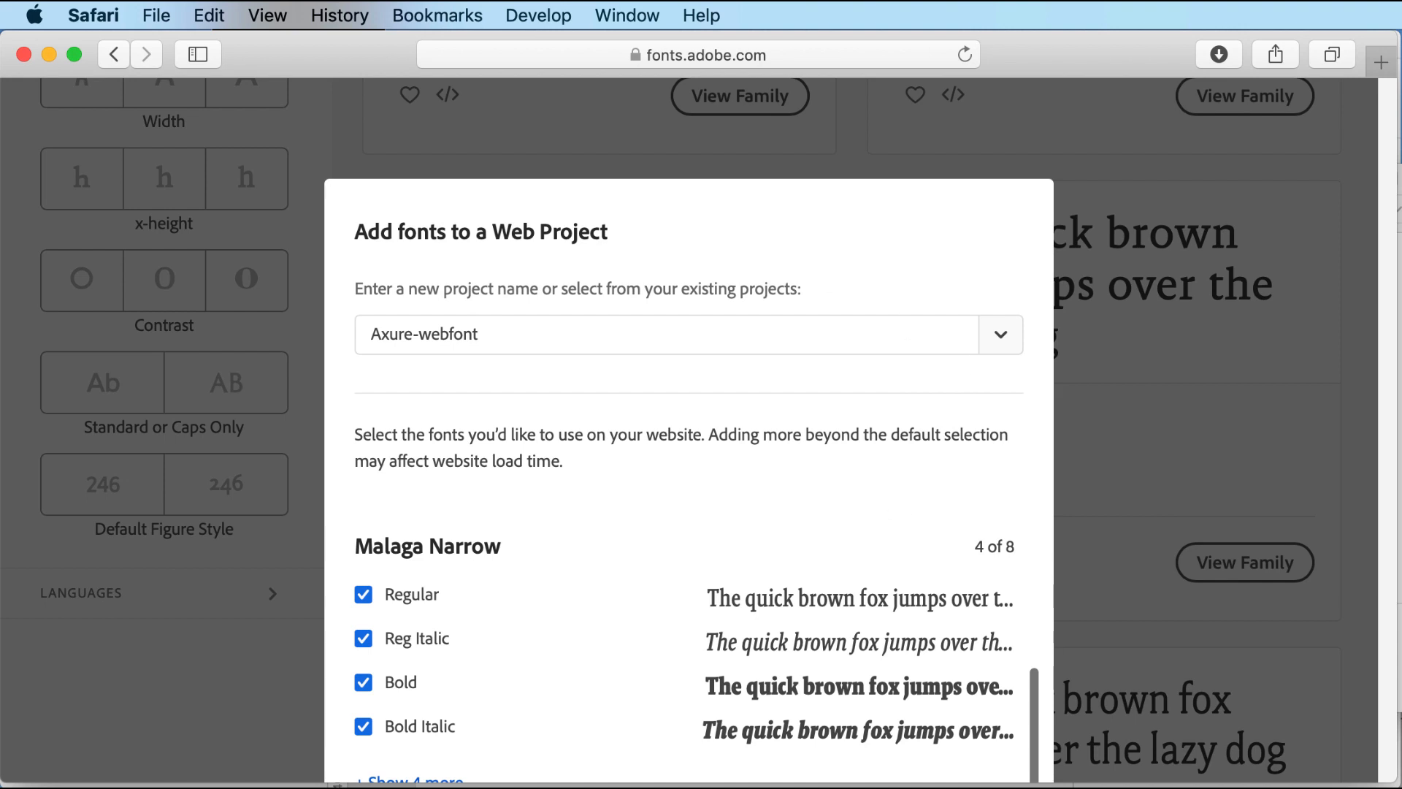
left_click_drag(1169, 779, 1162, 756)
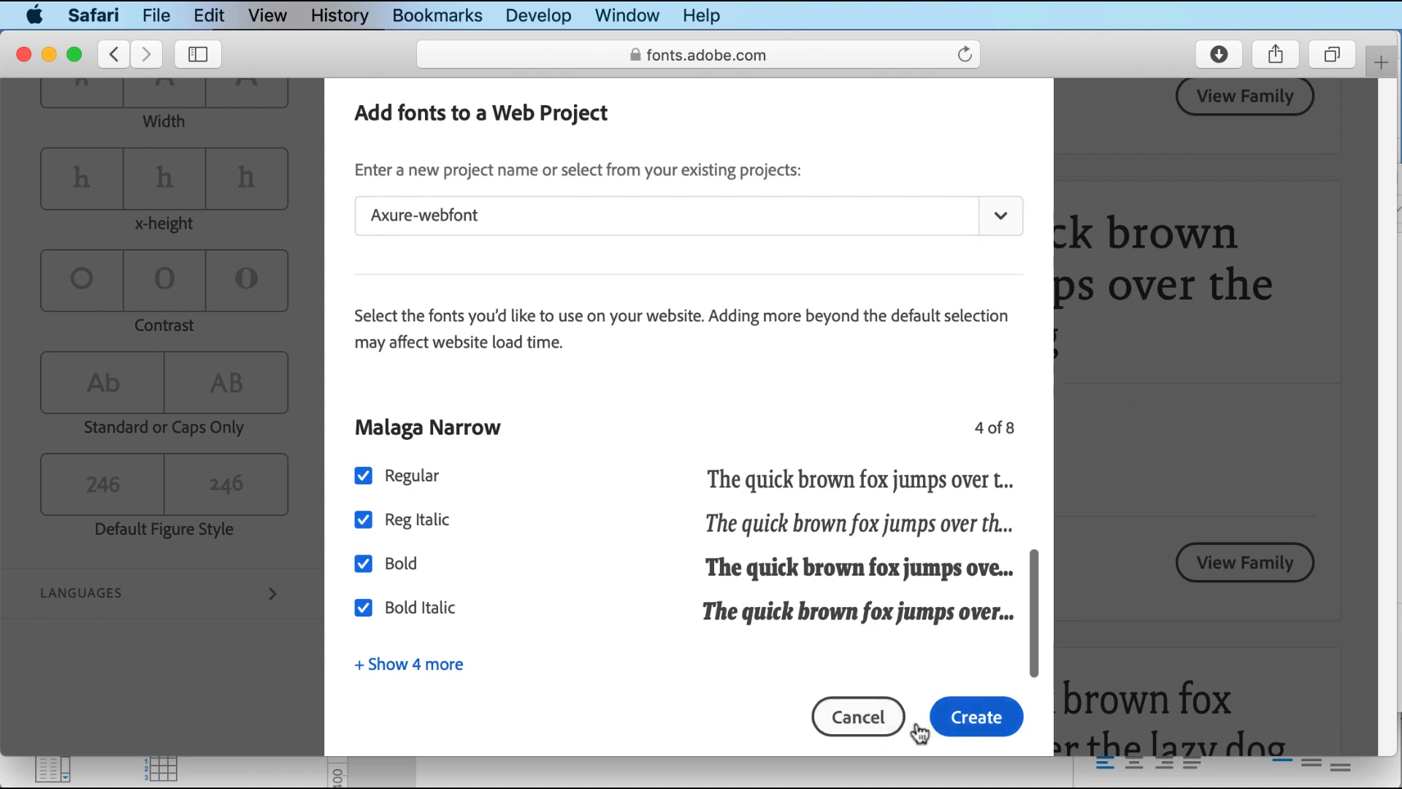
left_click(993, 723)
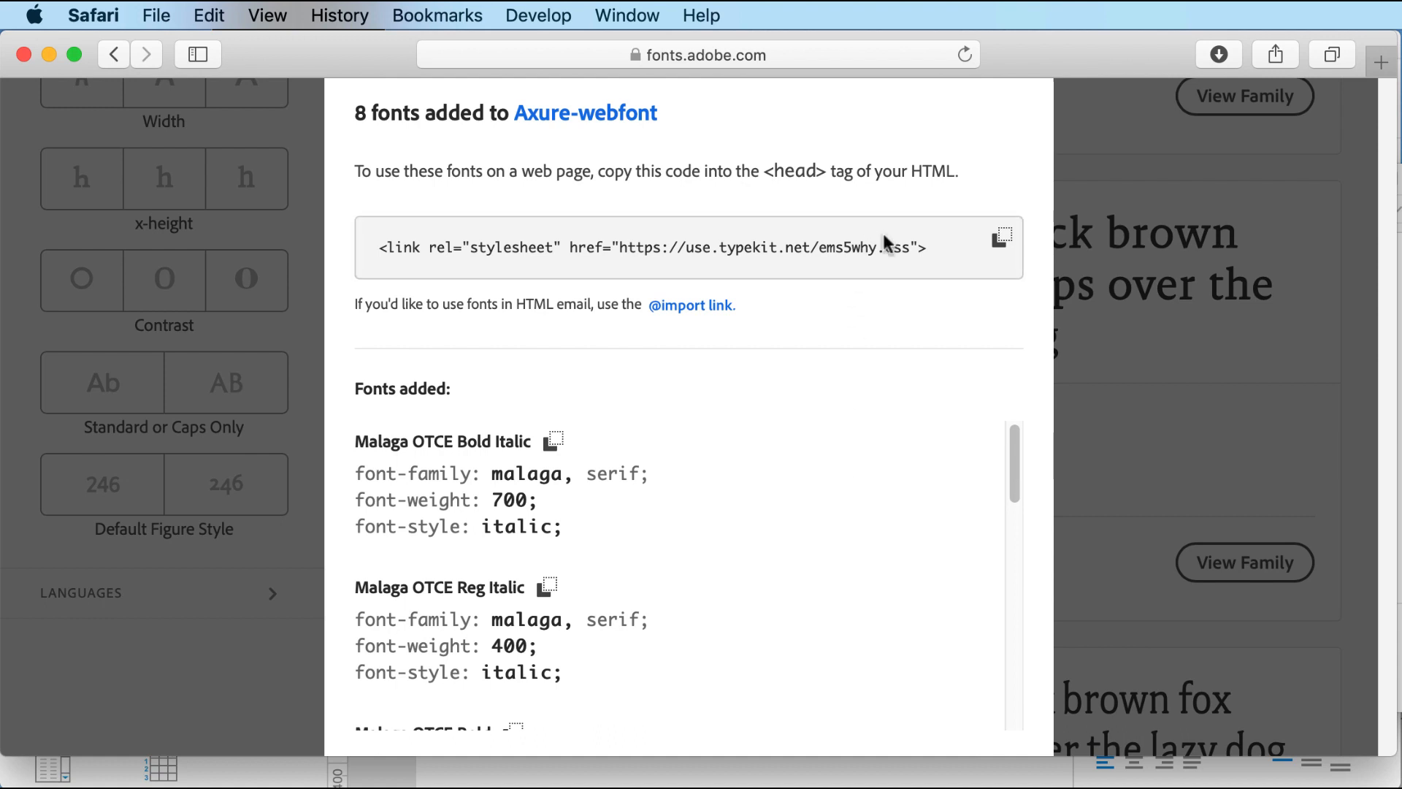
Examine the stylesheet URL in the embed code and the font-family names, weights and styles of the added fonts.
left_click_drag(911, 247, 623, 241)
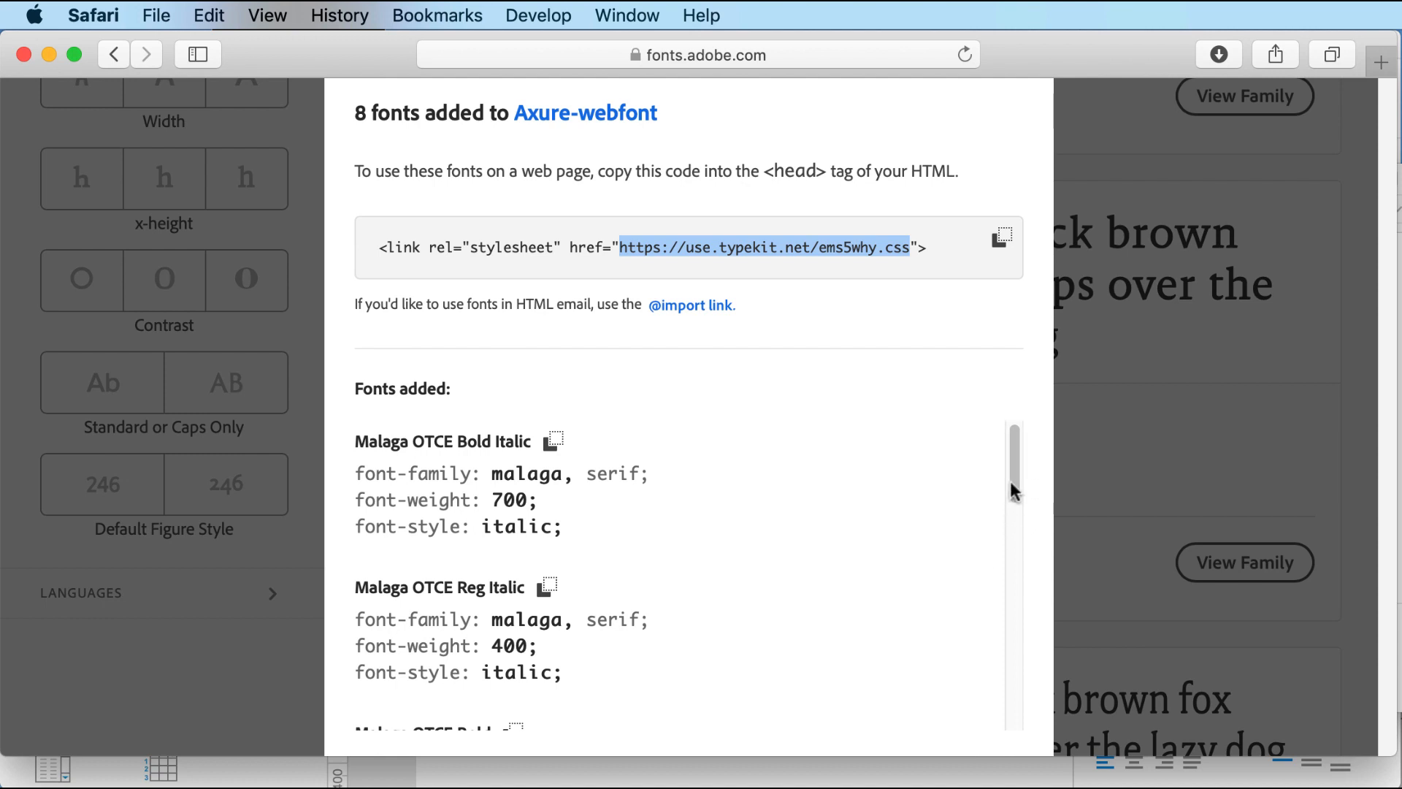
left_click_drag(1011, 483, 718, 480)
left_click_drag(562, 473, 494, 472)
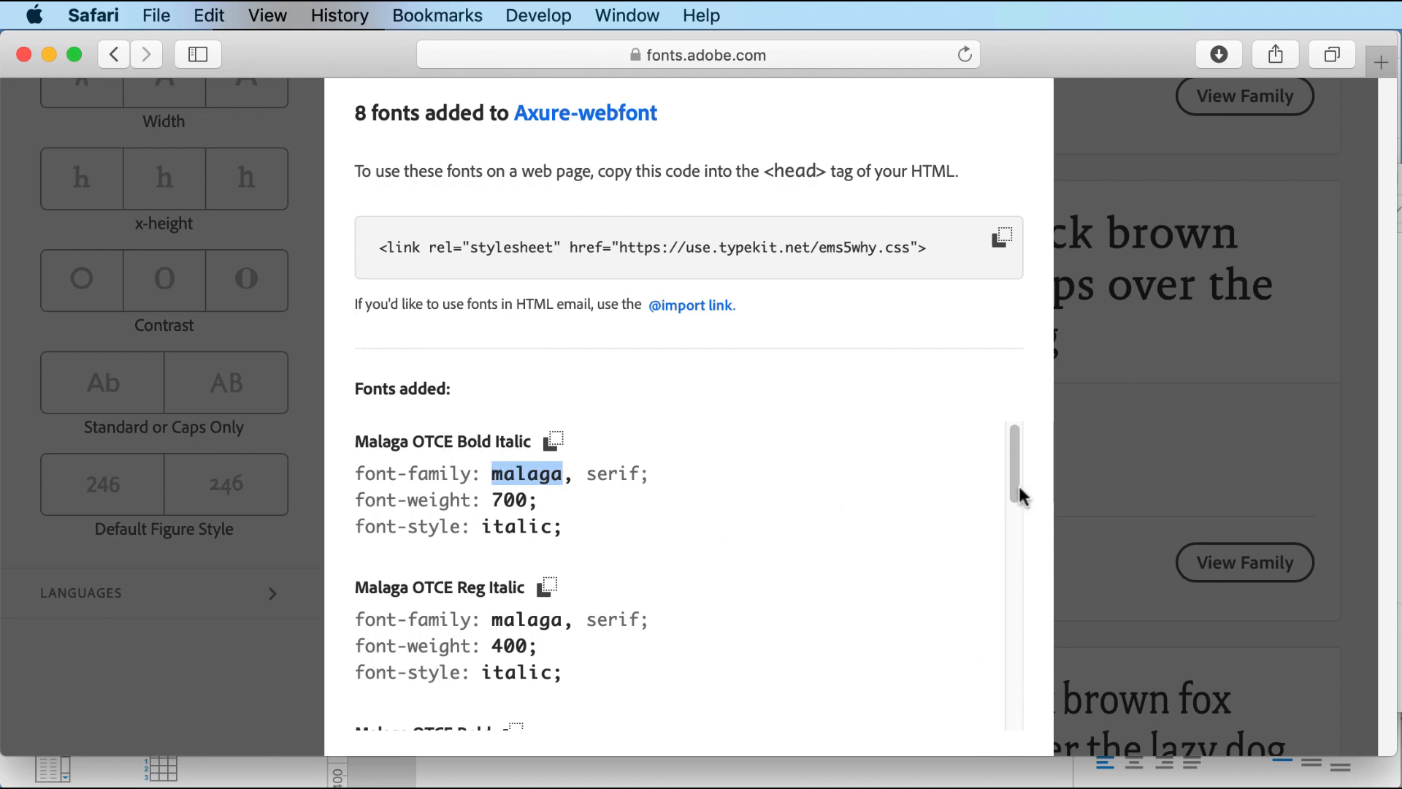
left_click_drag(1019, 487, 1016, 646)
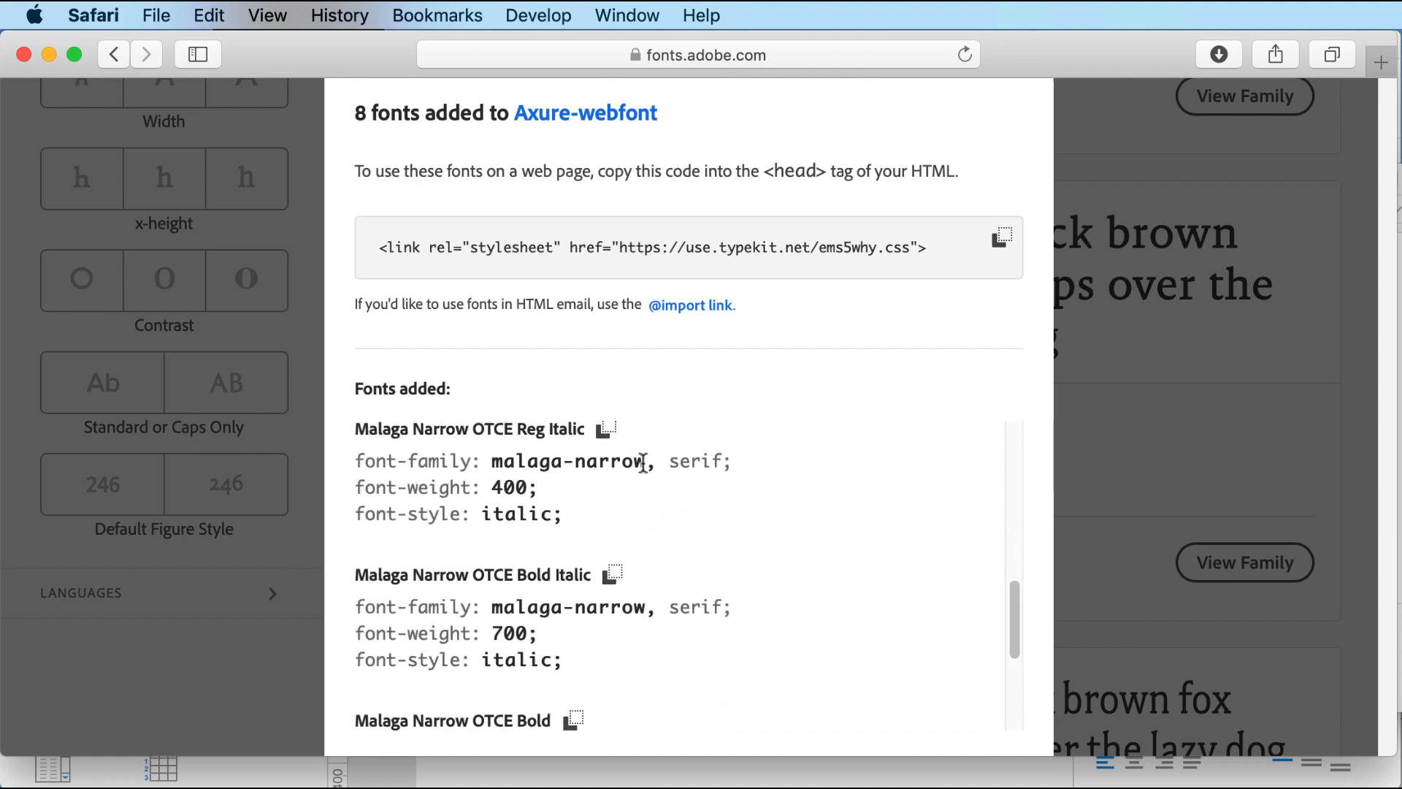
left_click_drag(644, 462, 491, 465)
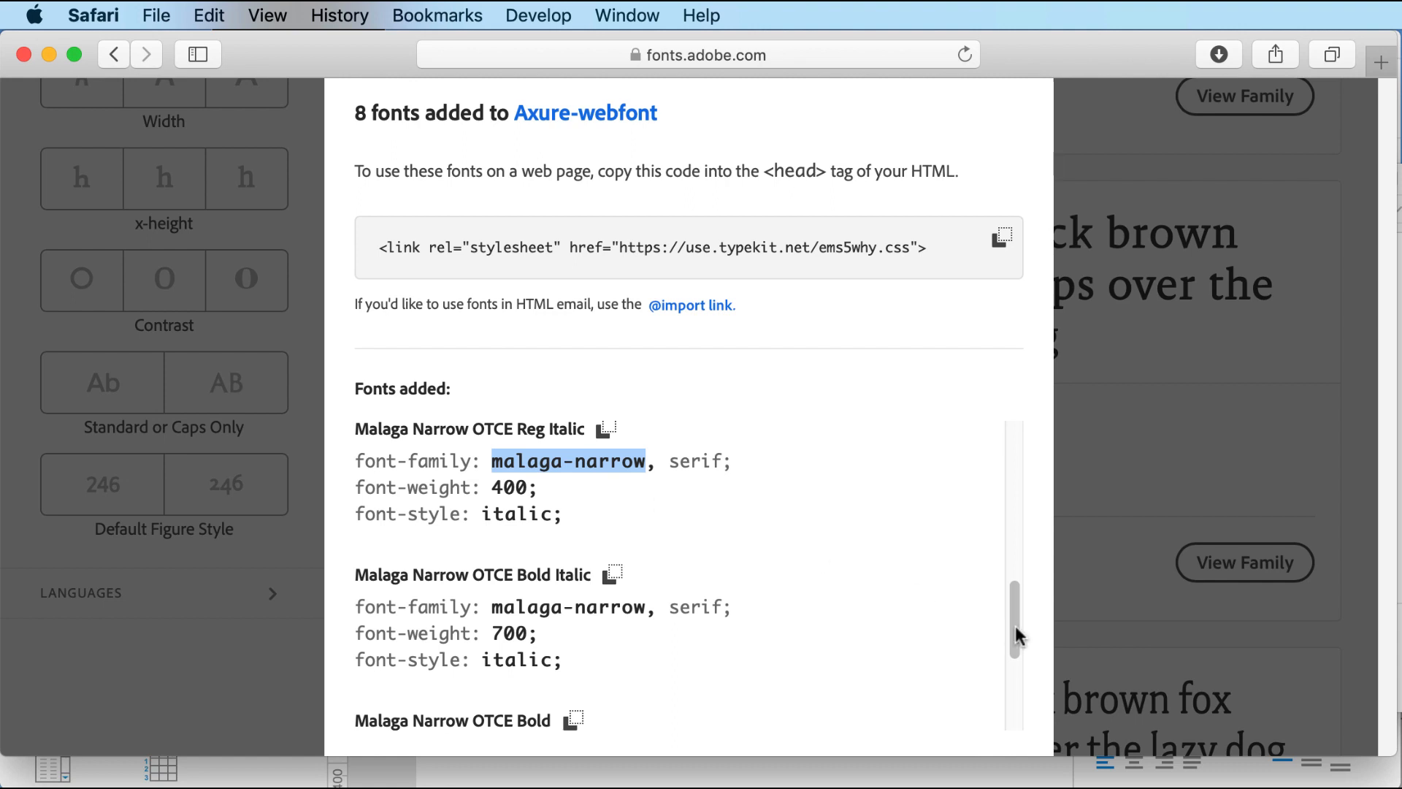
left_click_drag(1016, 626, 1011, 698)
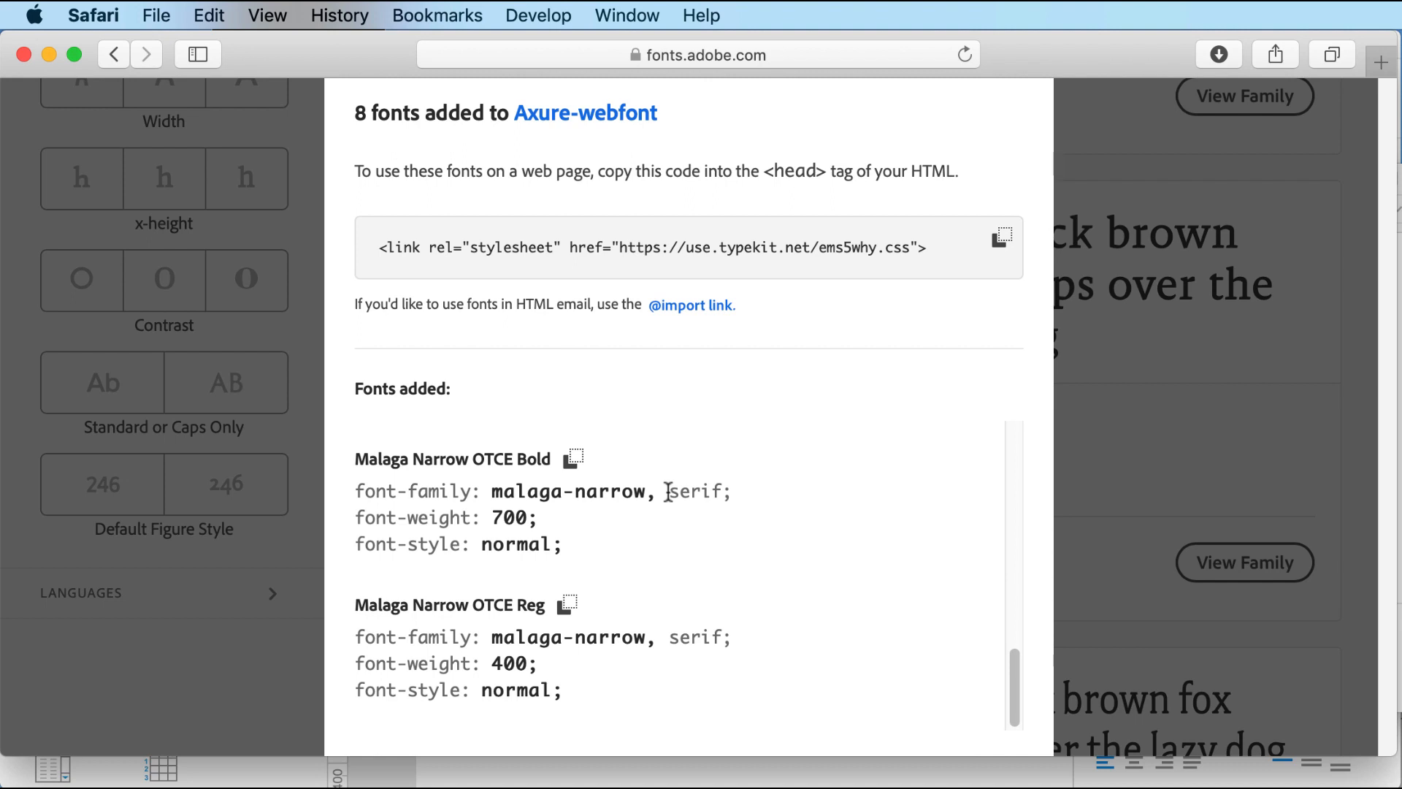
left_click_drag(1014, 672, 1010, 411)
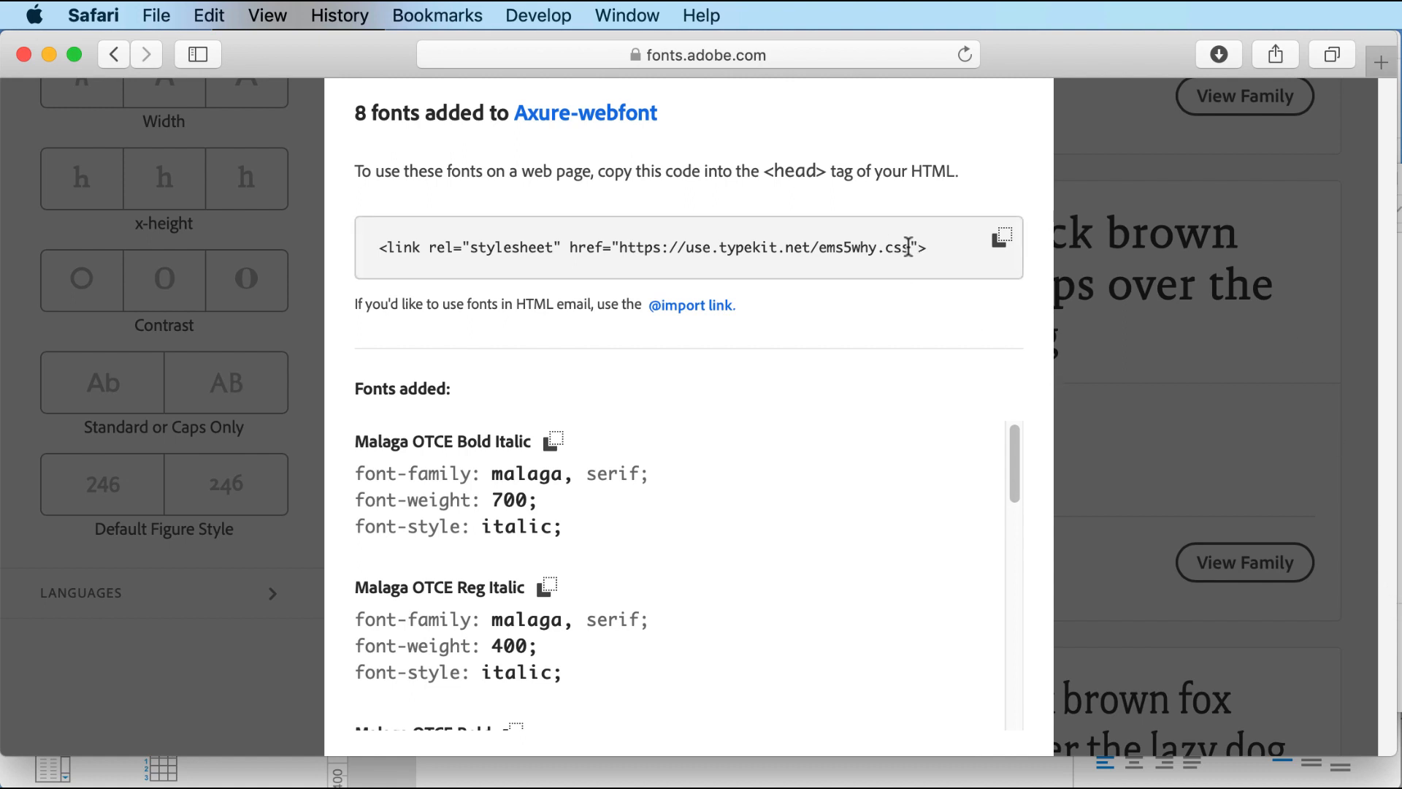
left_click_drag(909, 247, 620, 246)
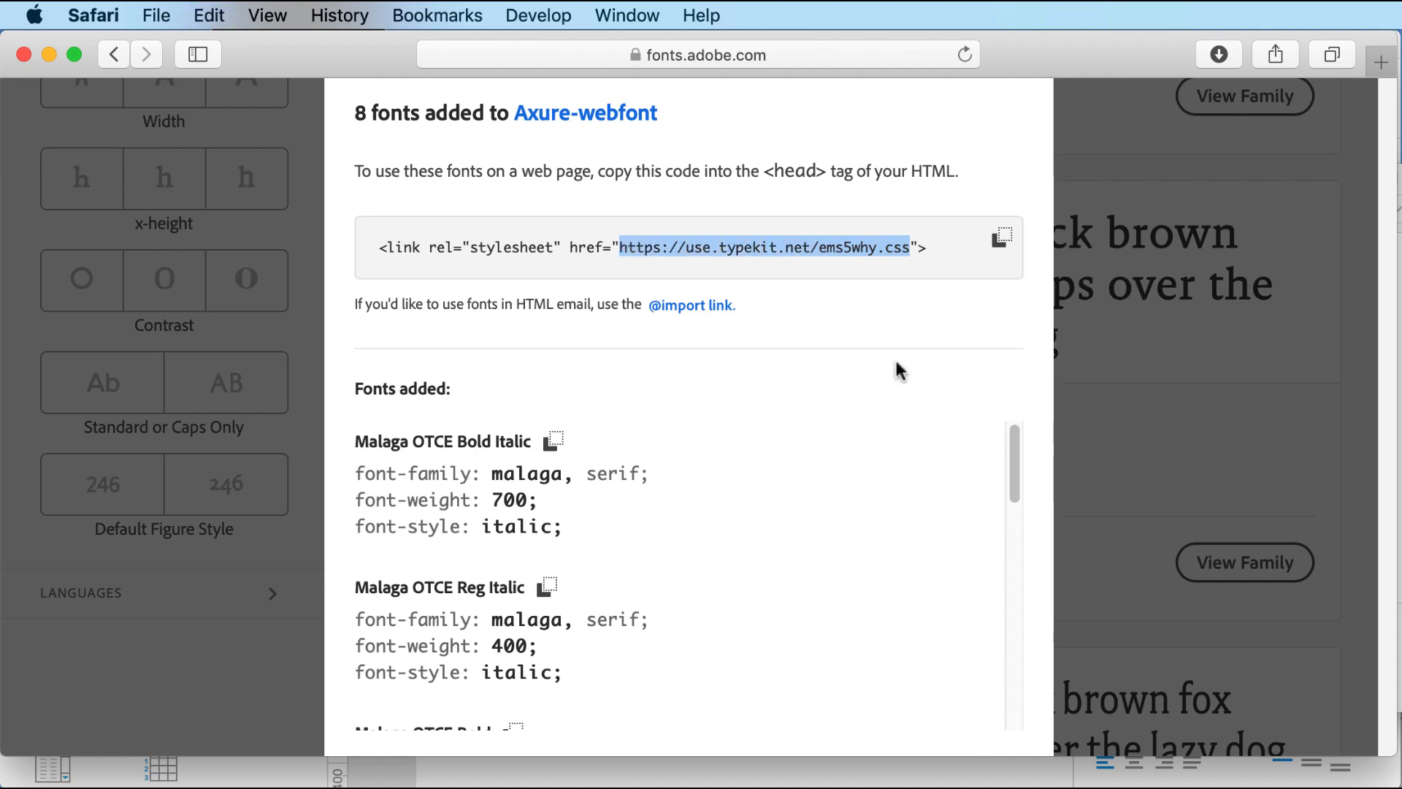
key("super+Tab")
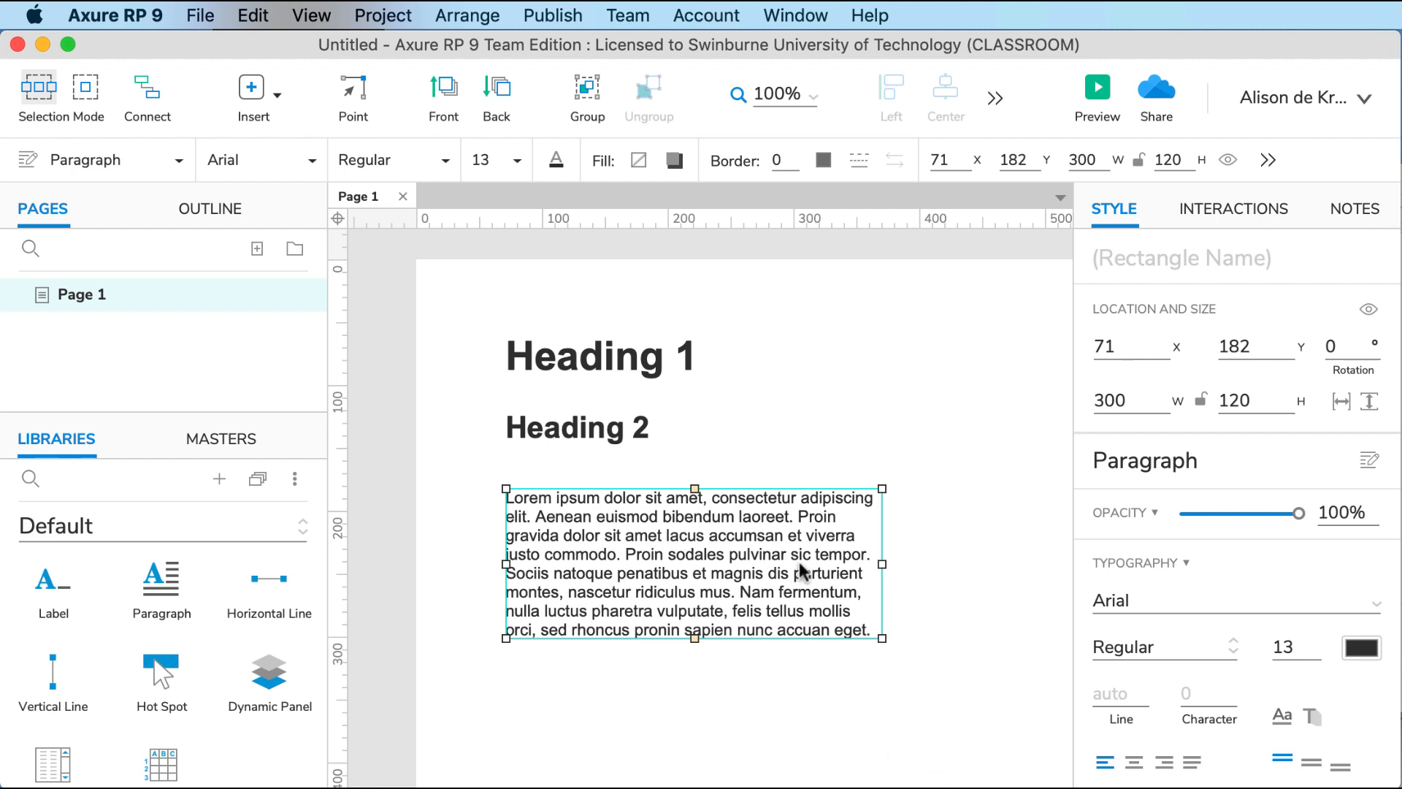
left_click(795, 452)
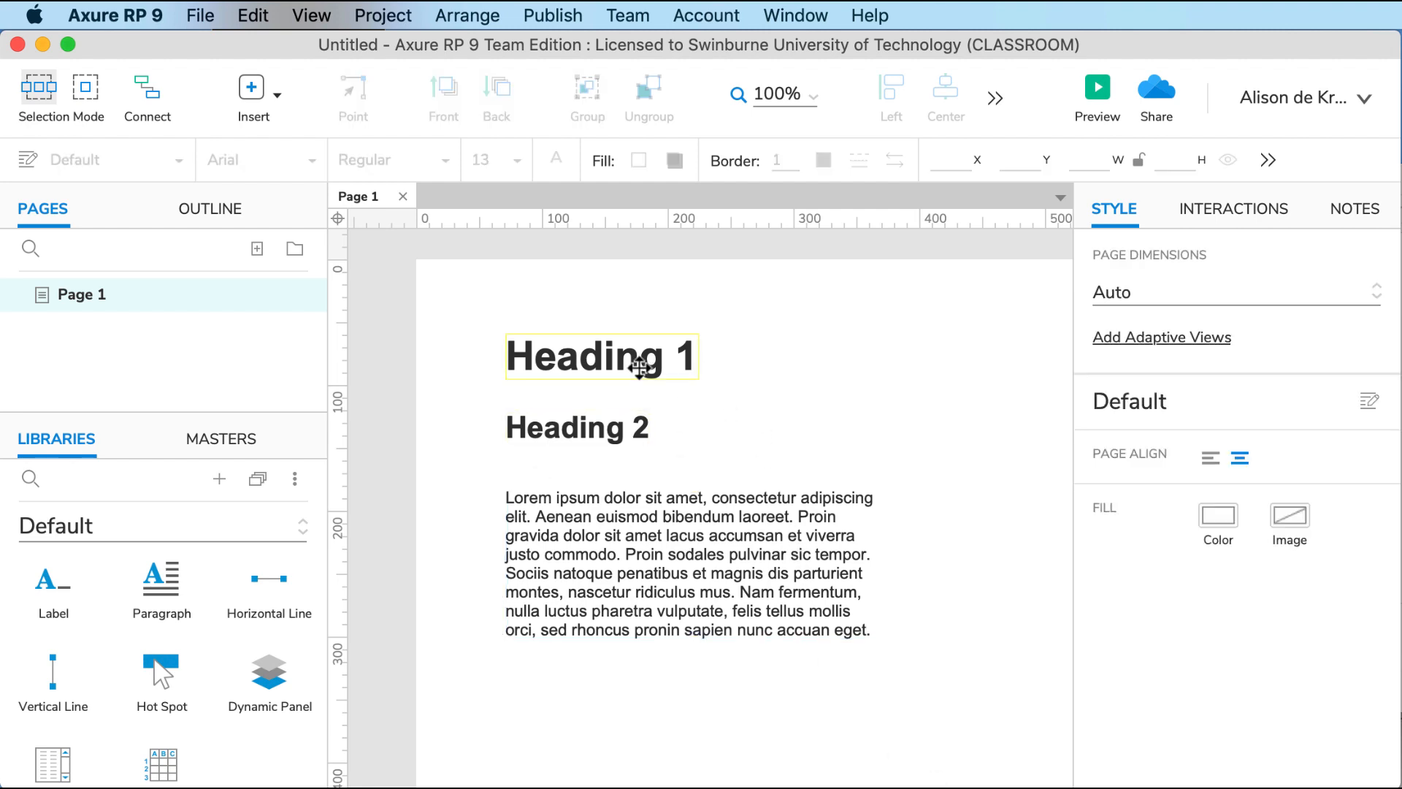
Examine the typeface settings of the Heading 1, Heading 2 and paragraph widgets on Page 1.
left_click(639, 367)
left_click(614, 424)
left_click(638, 508)
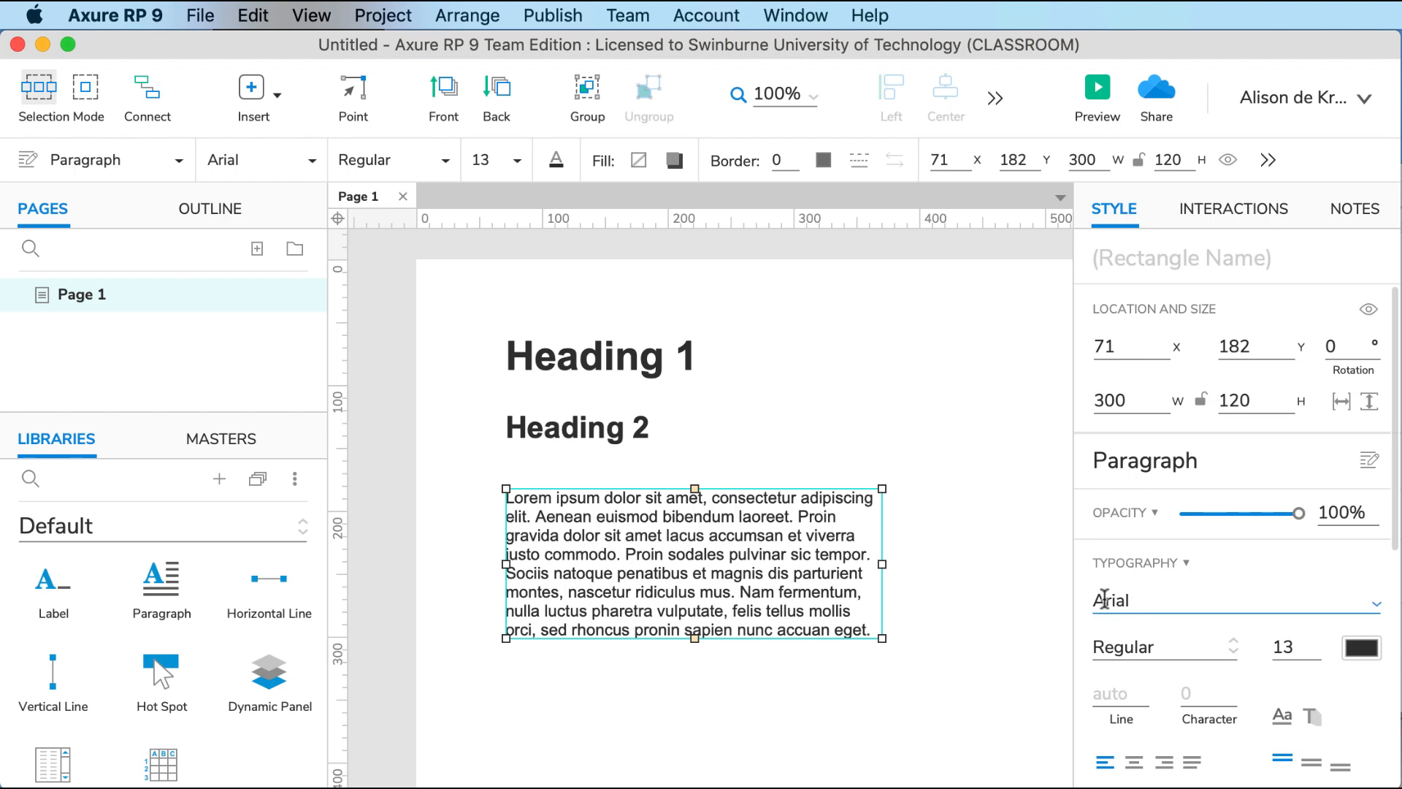
left_click(1105, 599)
left_click(972, 629)
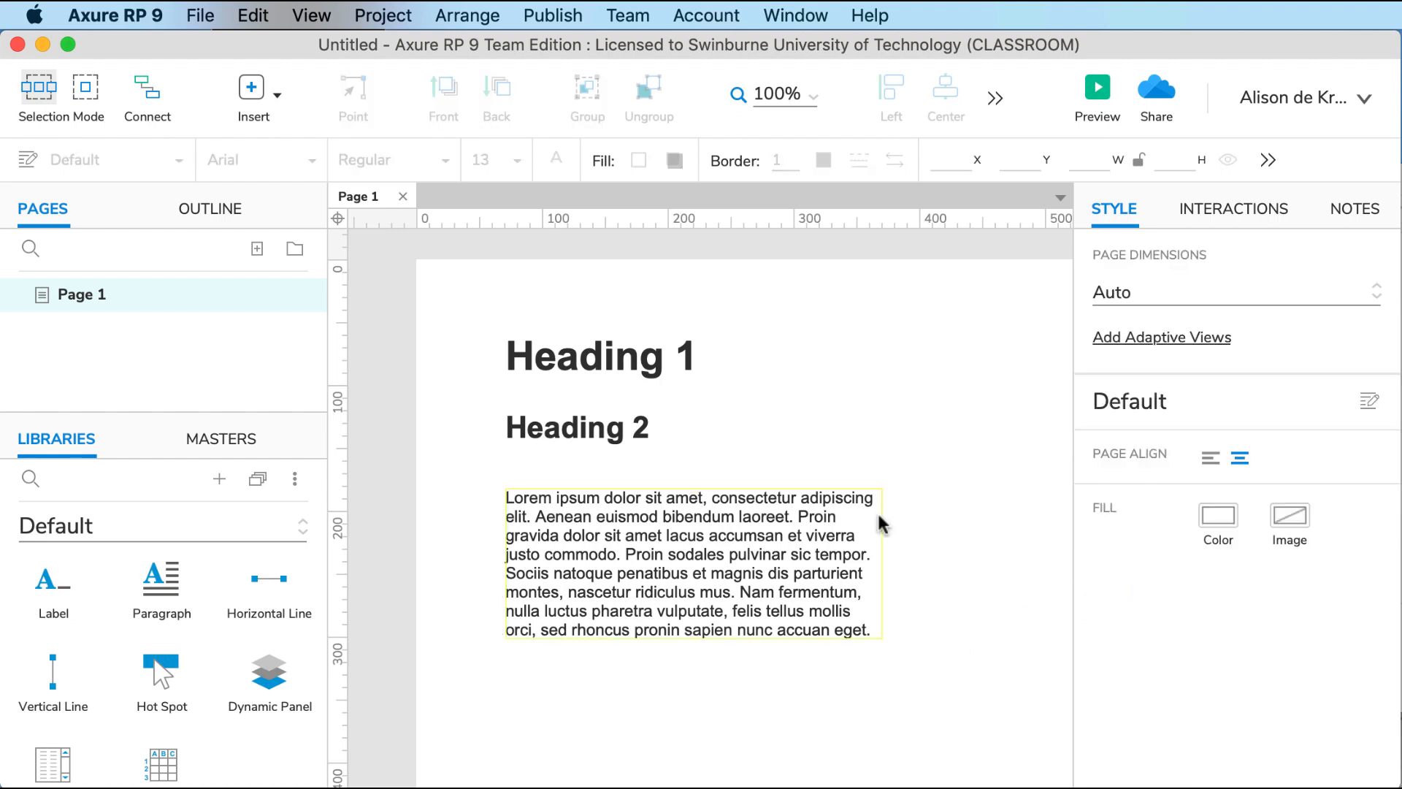
left_click(650, 555)
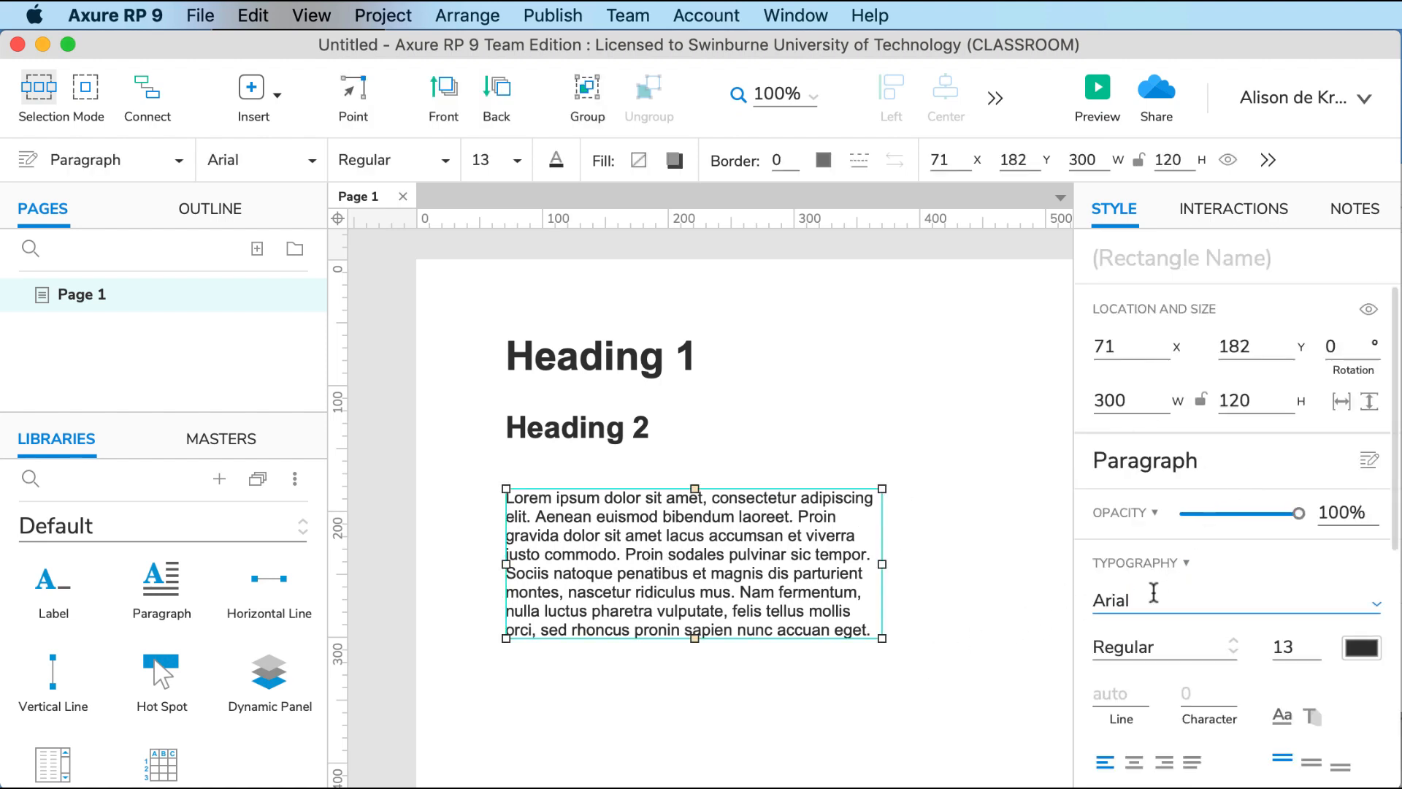
left_click(921, 381)
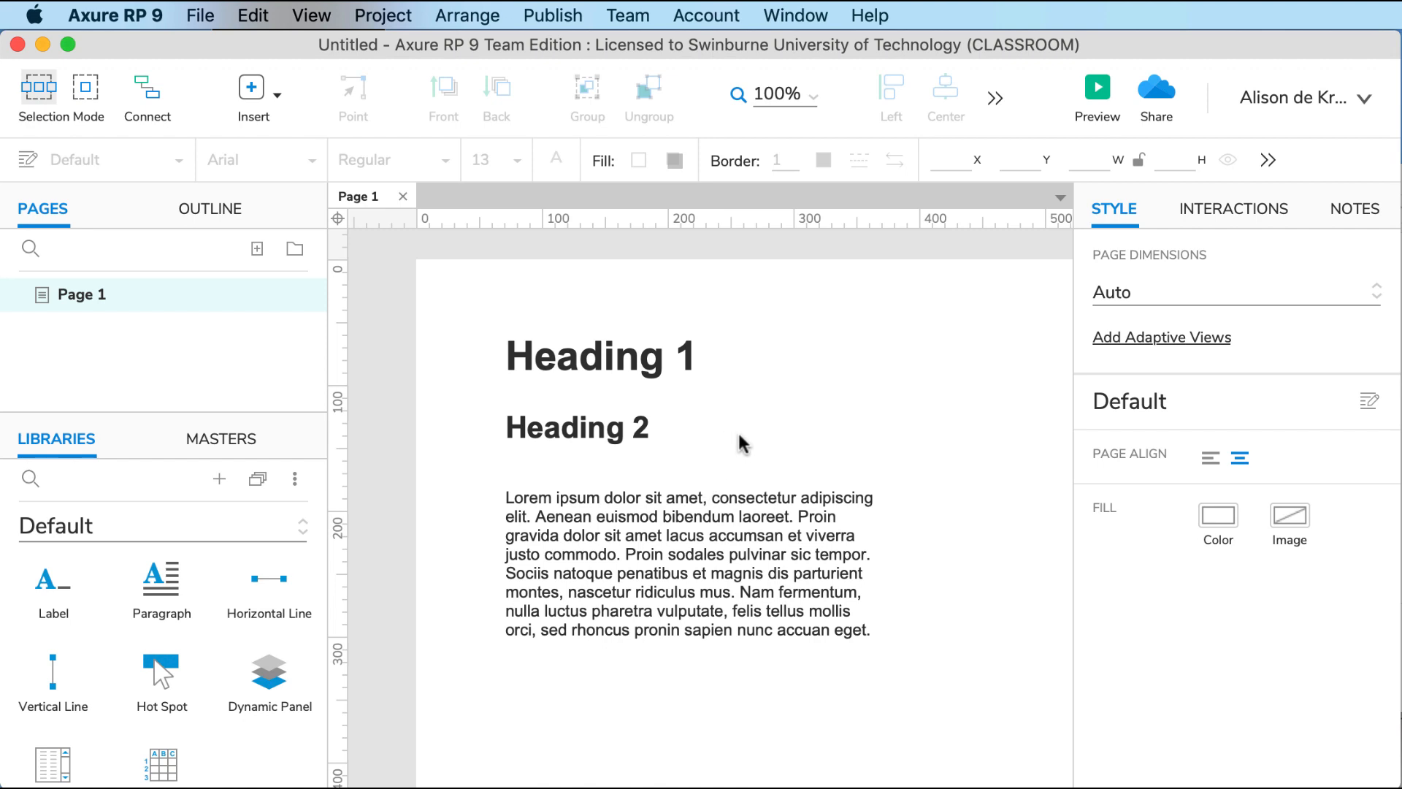
left_click(667, 376)
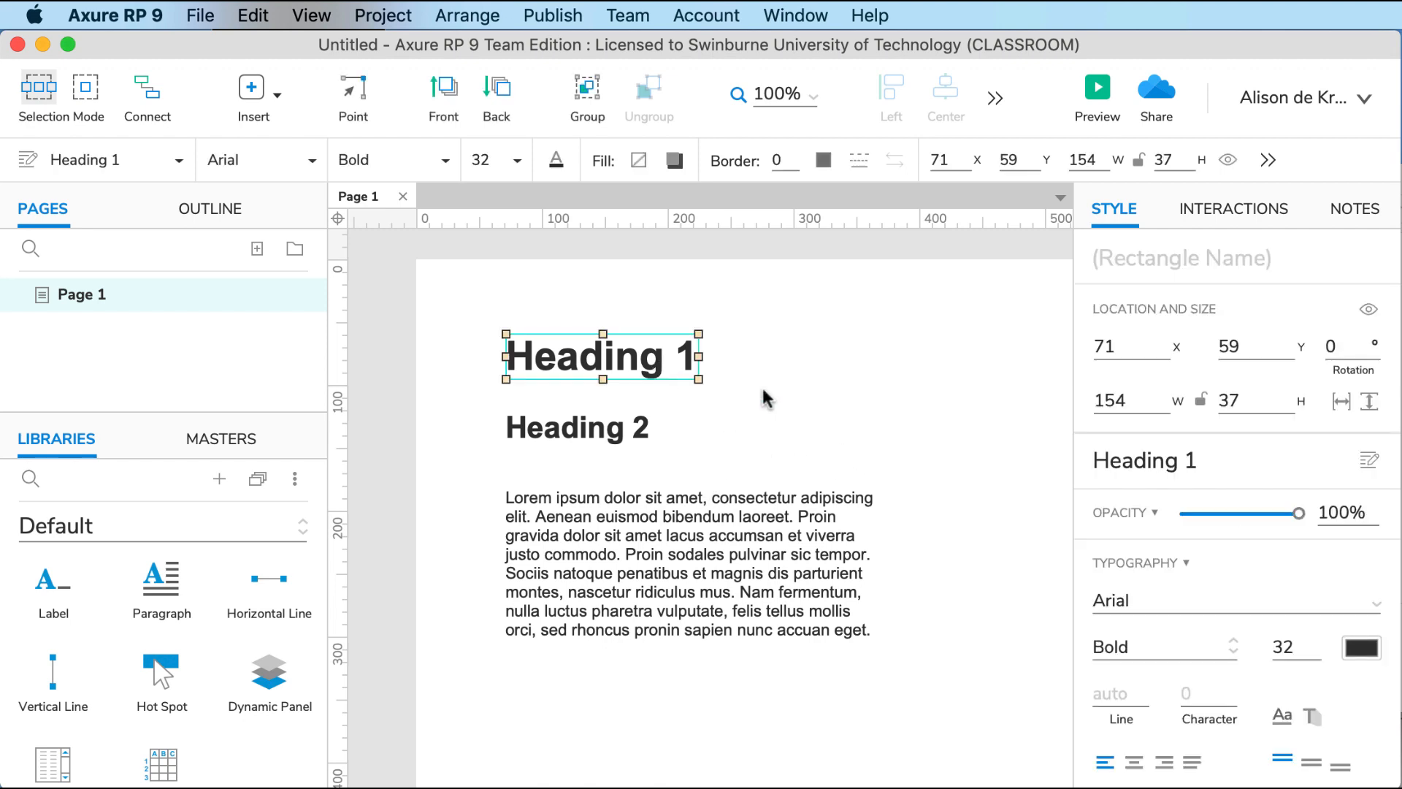
left_click(549, 16)
left_click(580, 127)
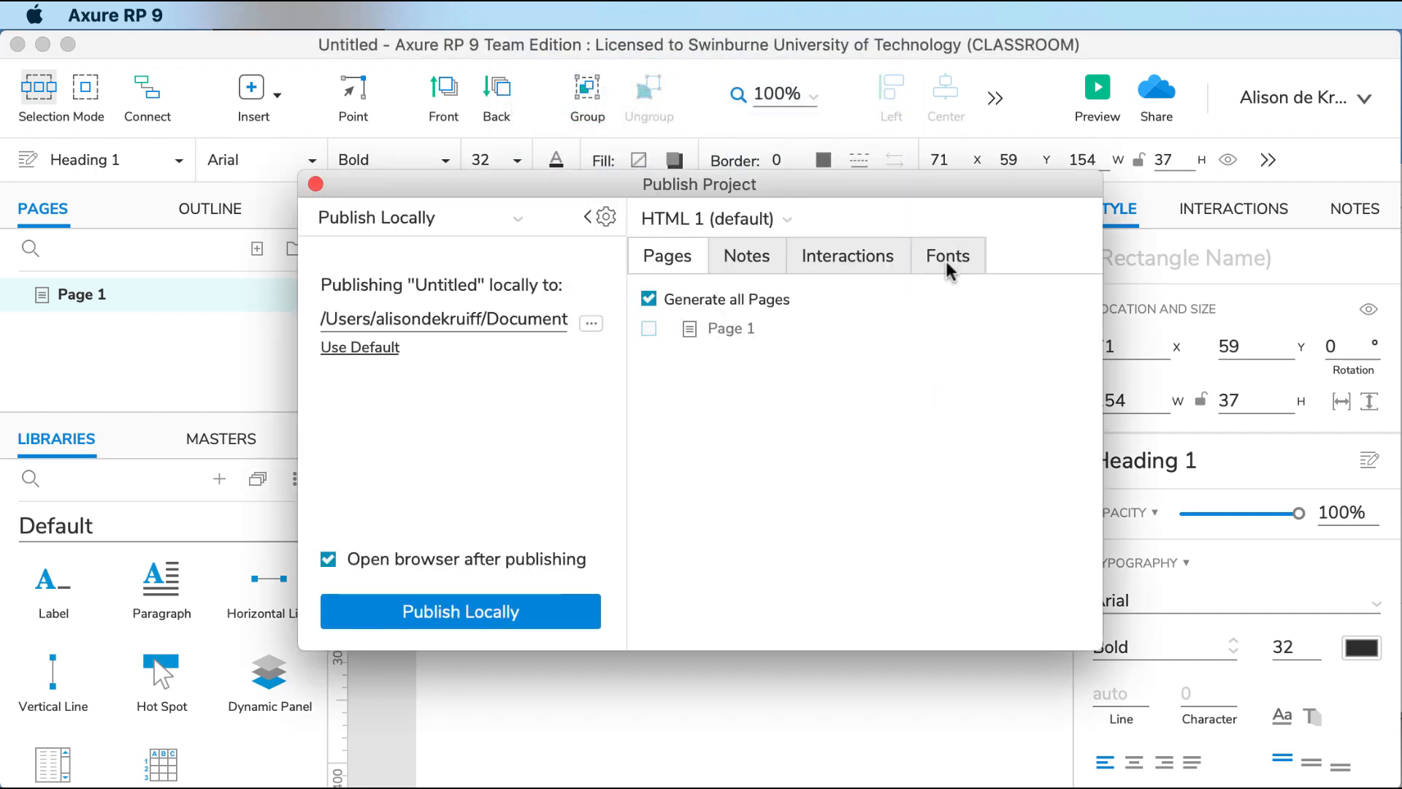
left_click(946, 264)
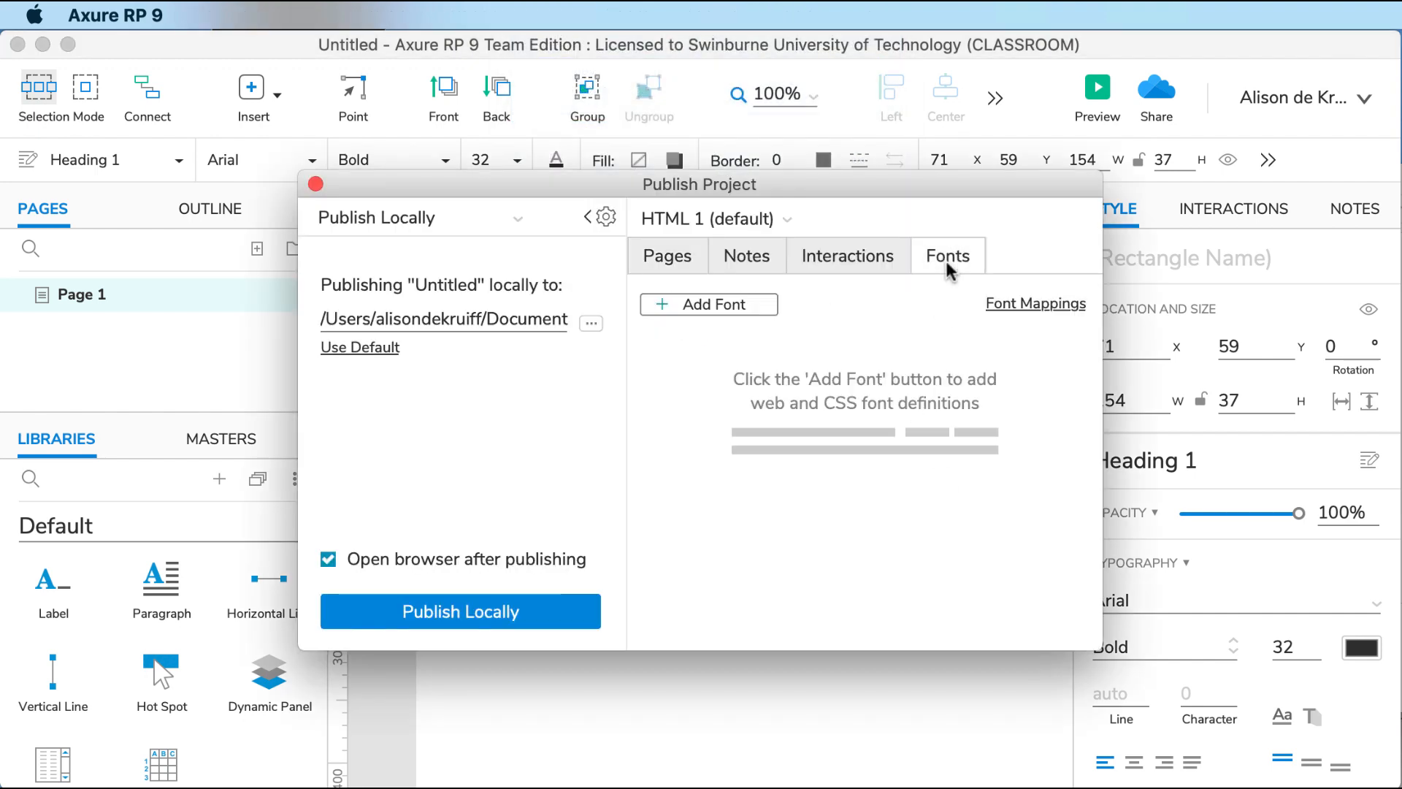
left_click(676, 304)
left_click(699, 447)
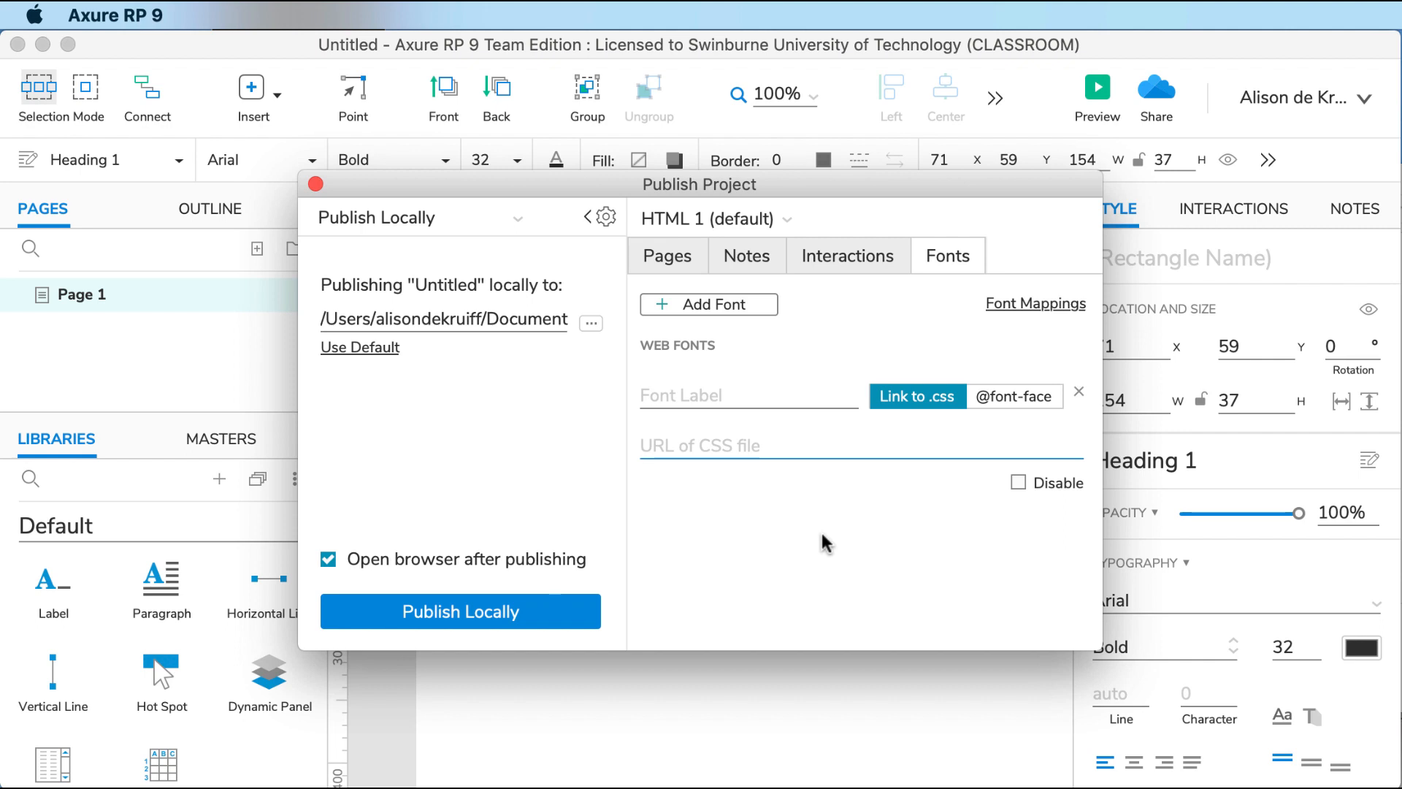
type("https://use.typekit.net/ems5why.css")
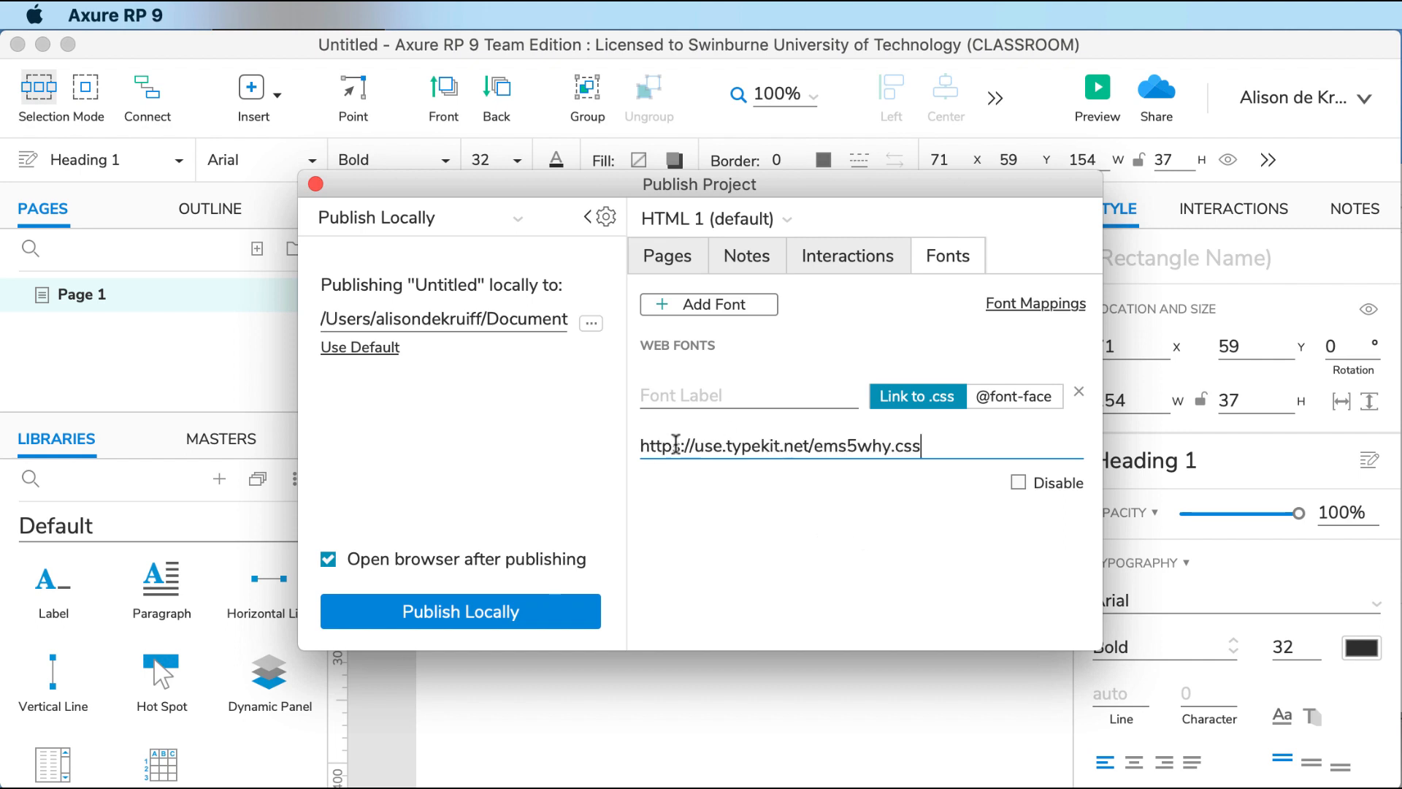
Copy the font-family name malaga from the Adobe Fonts page in Safari and use it as the web font's label in Axure RP 9.
left_click(707, 393)
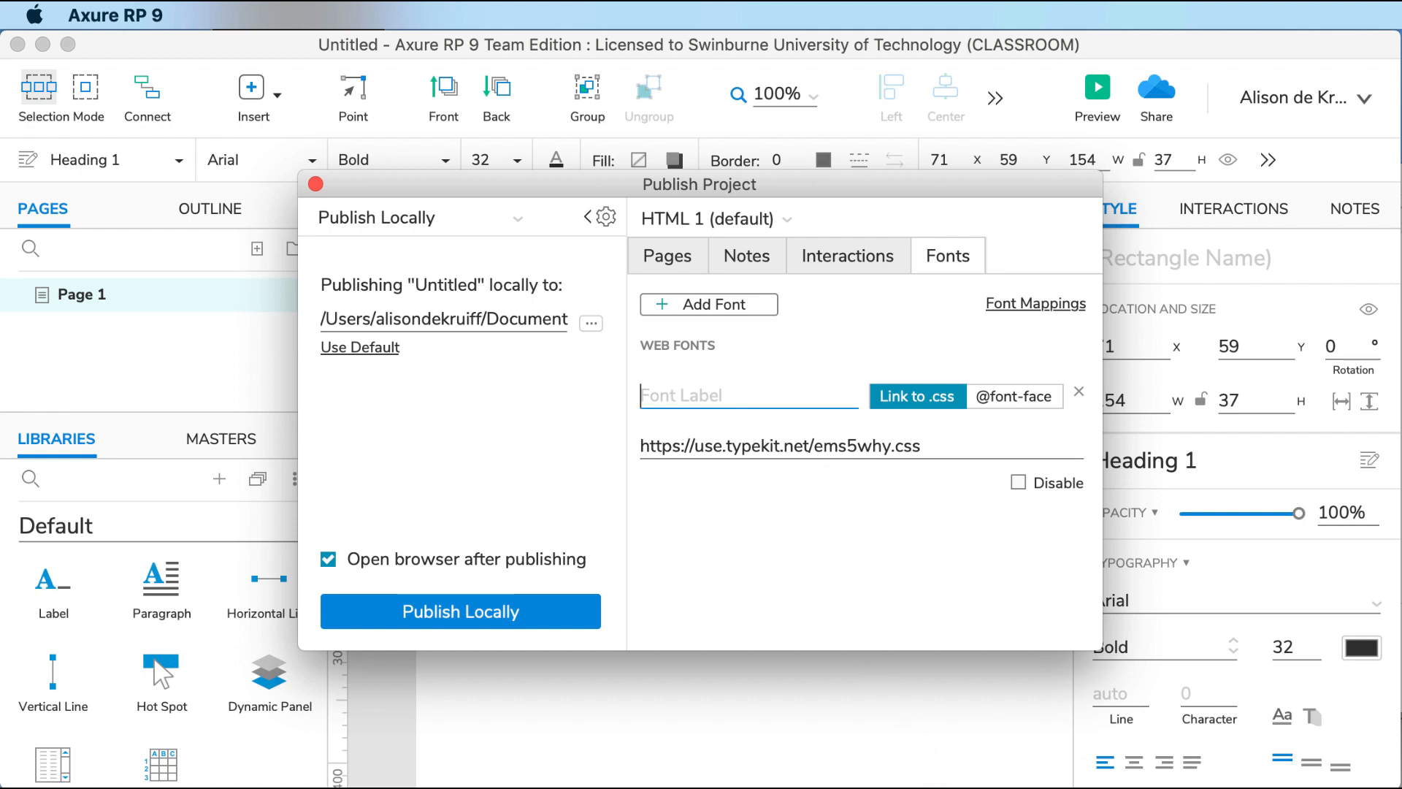
key("super+Tab")
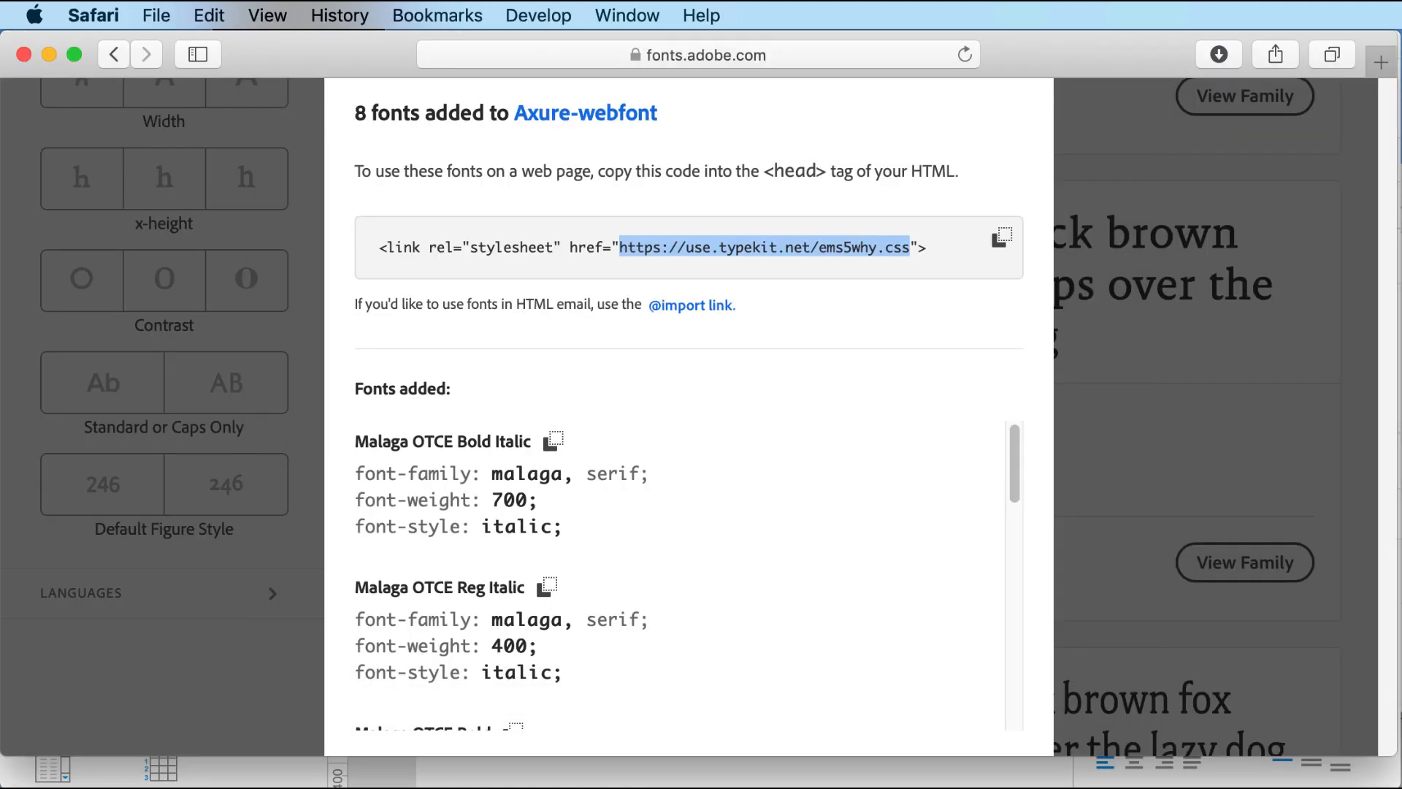
left_click(563, 476)
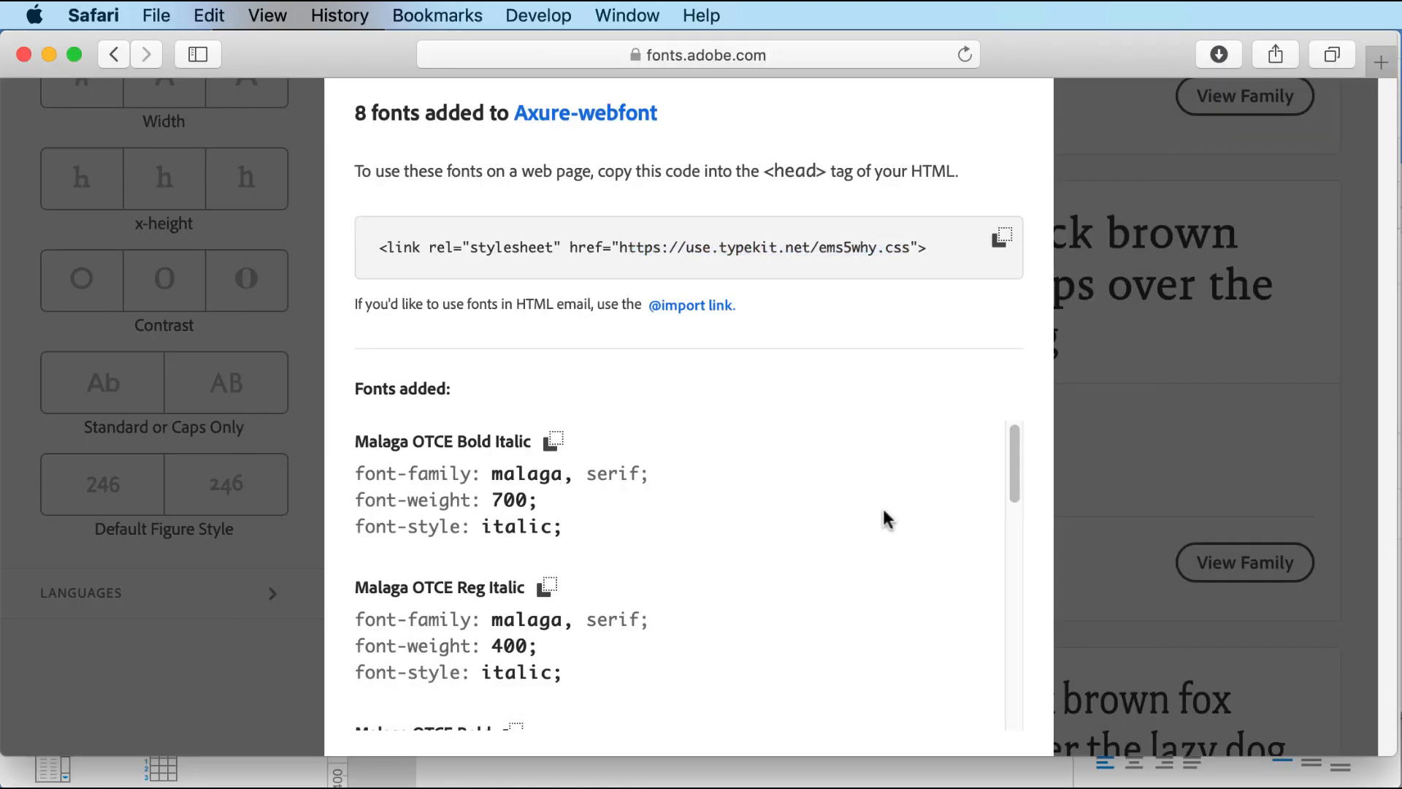
double_click(494, 476)
key("super+c")
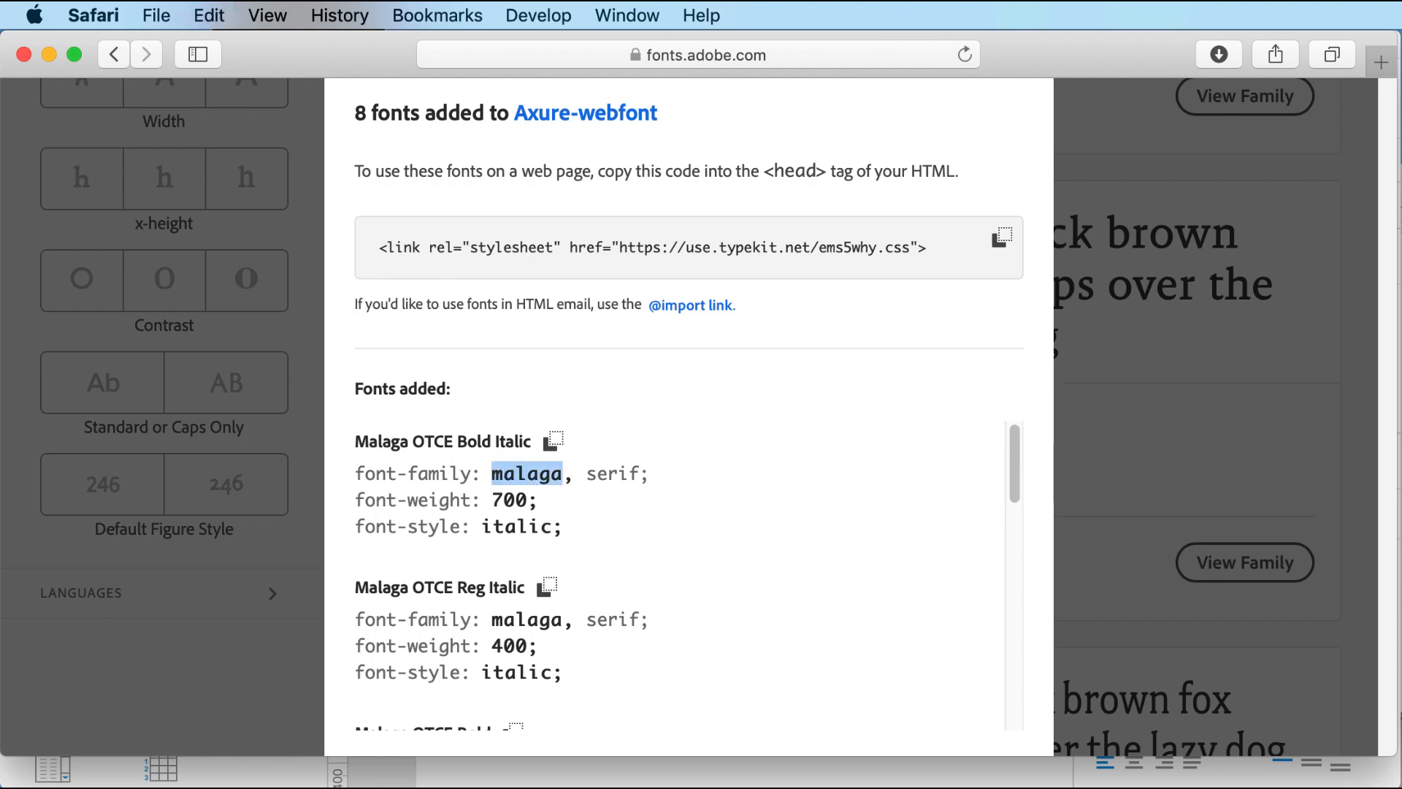
key("super+Tab")
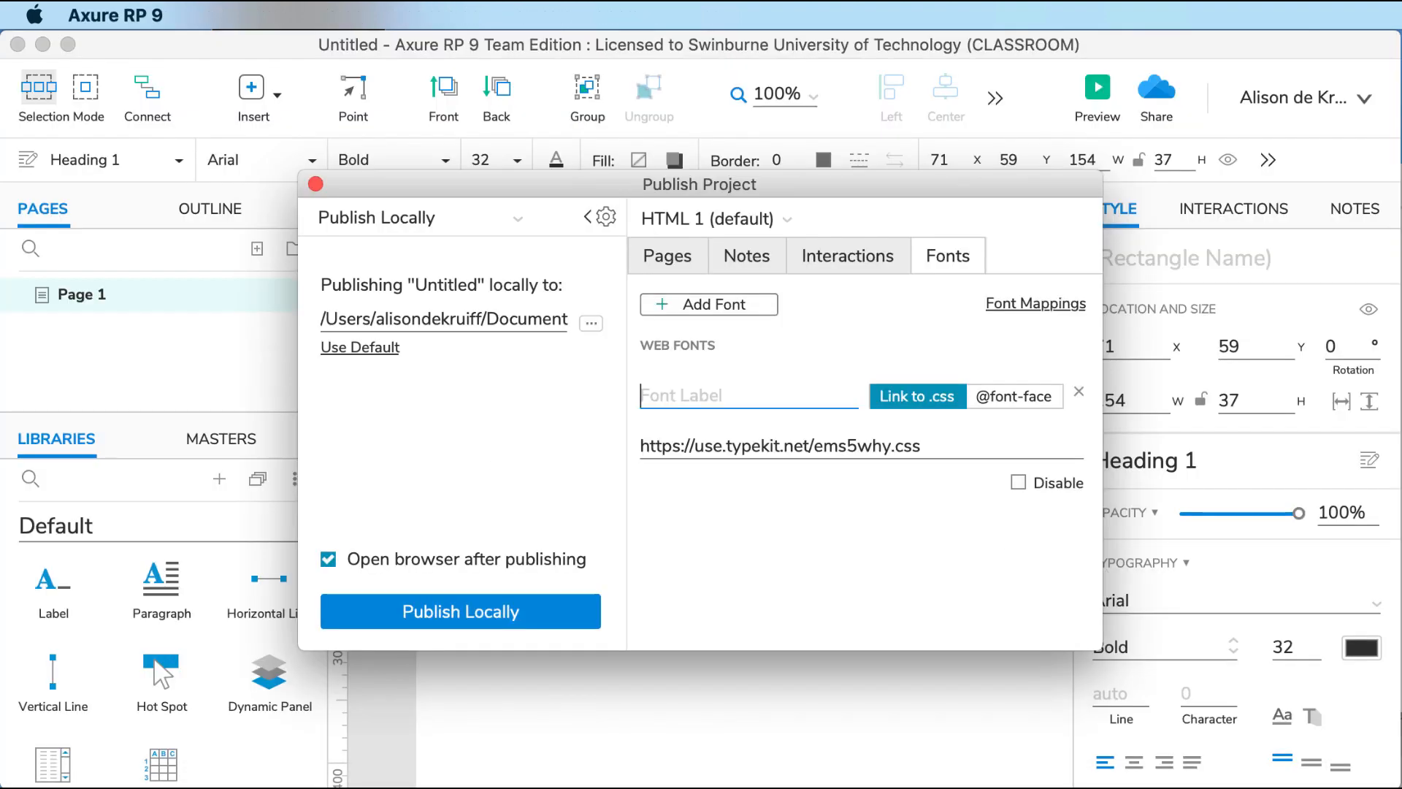
left_click(687, 397)
key("super+v")
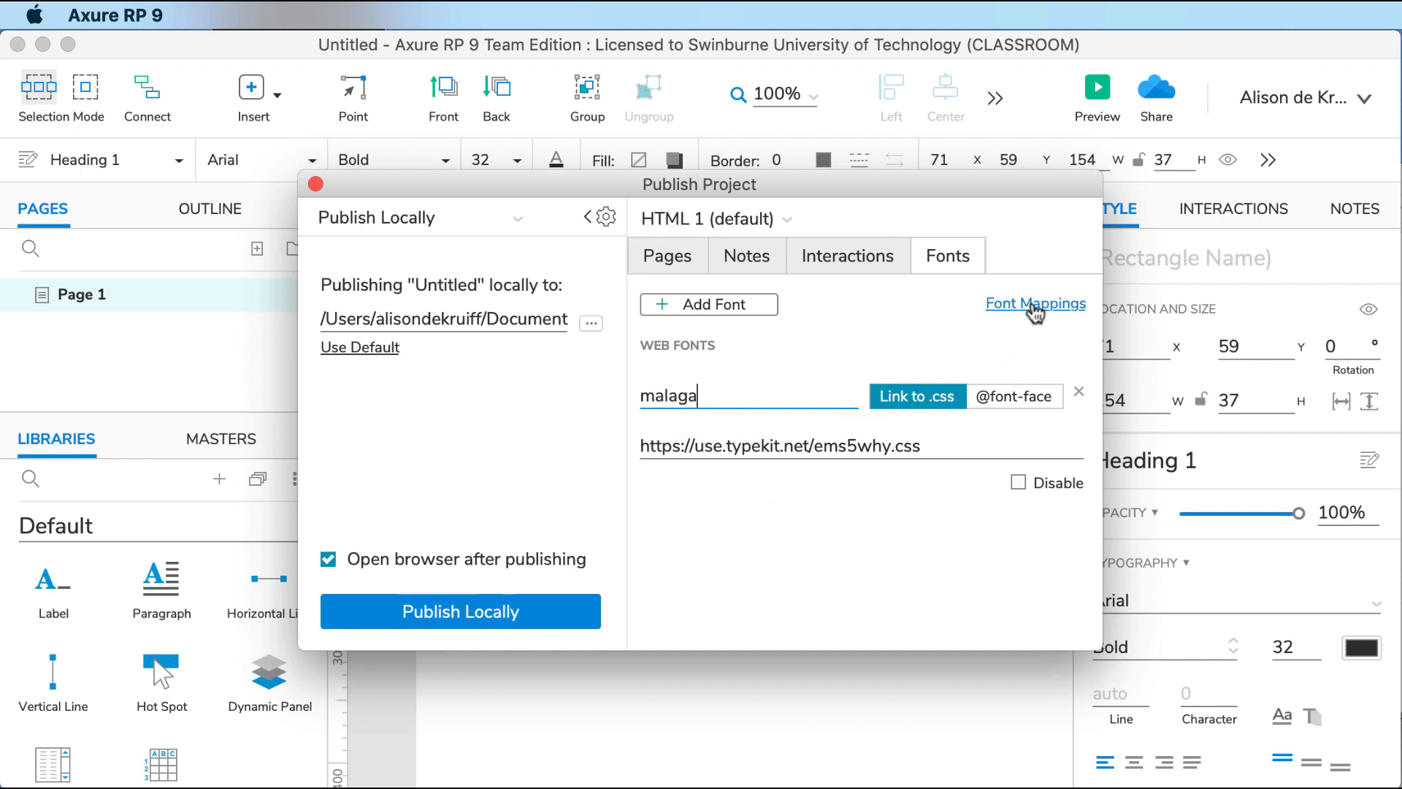
Add a font mapping from Arial Bold to the malaga font family with font-weight 700.
left_click(1035, 311)
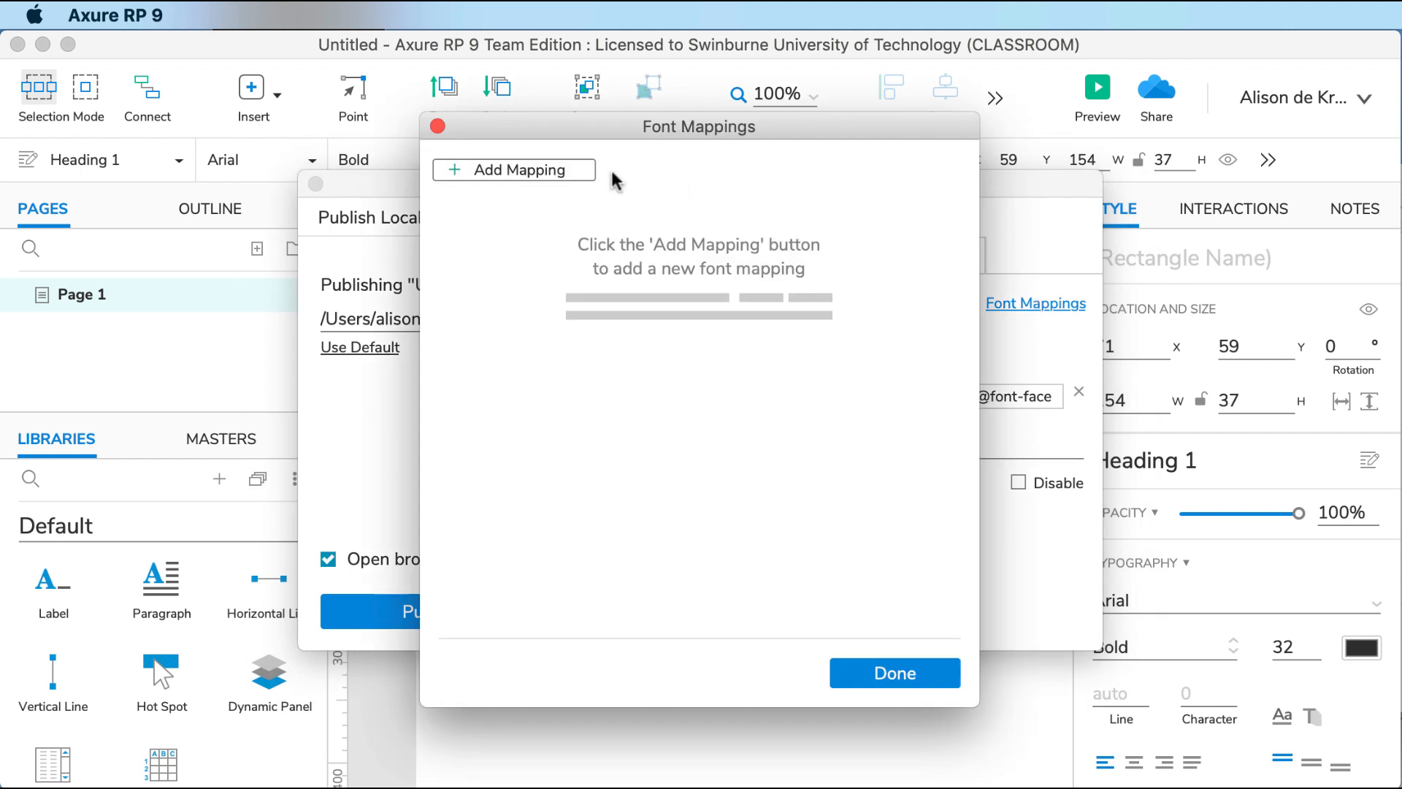
left_click(455, 172)
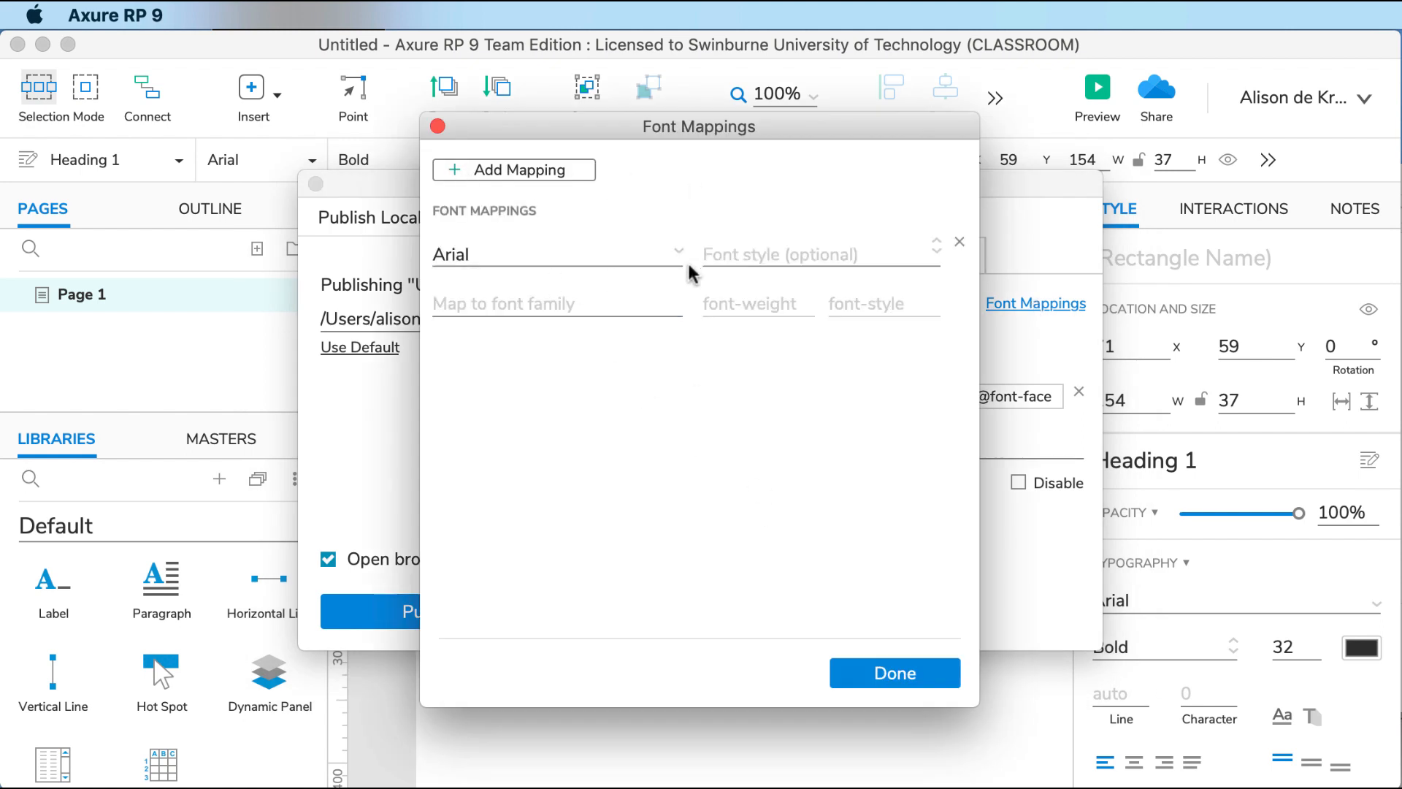
left_click(543, 252)
left_click(513, 303)
type("malaga")
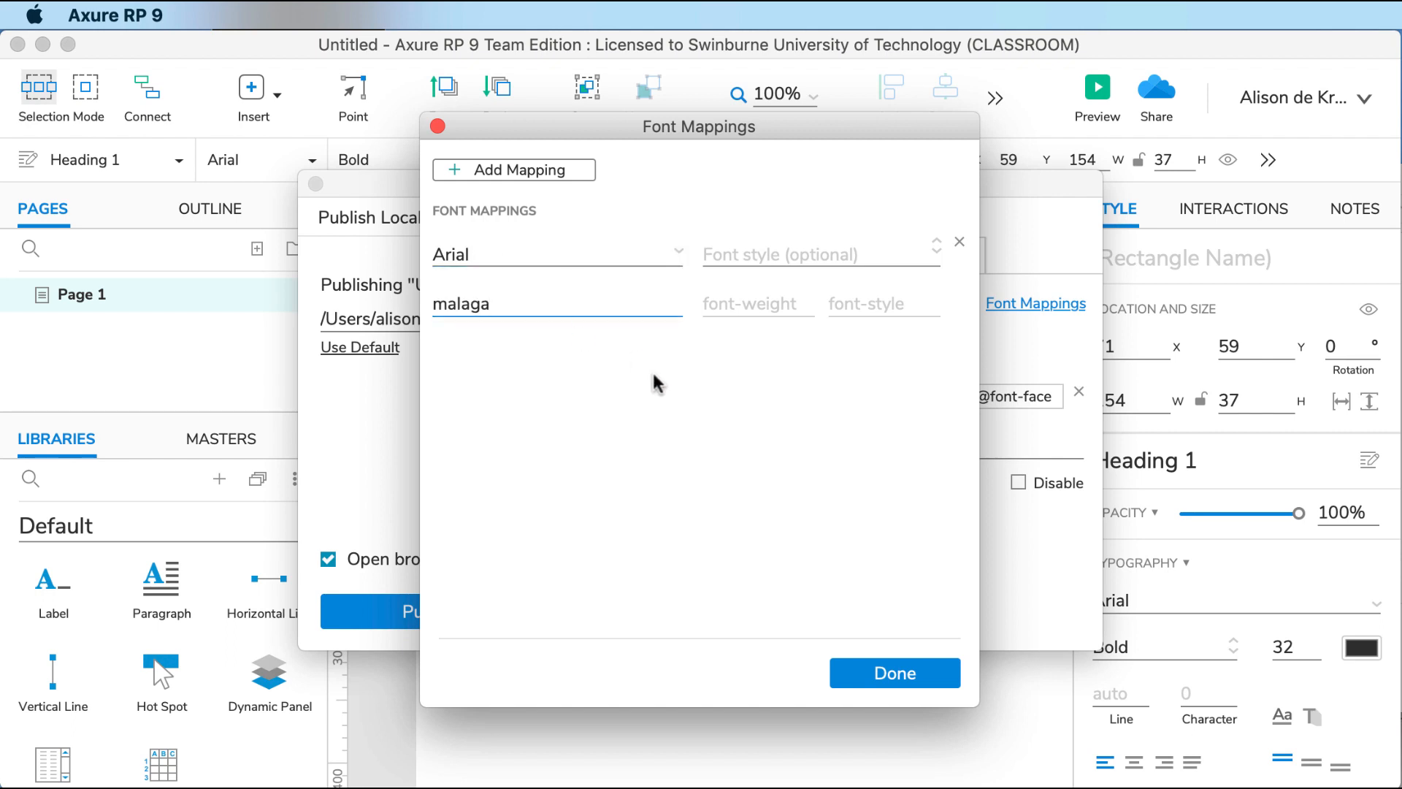
left_click(853, 254)
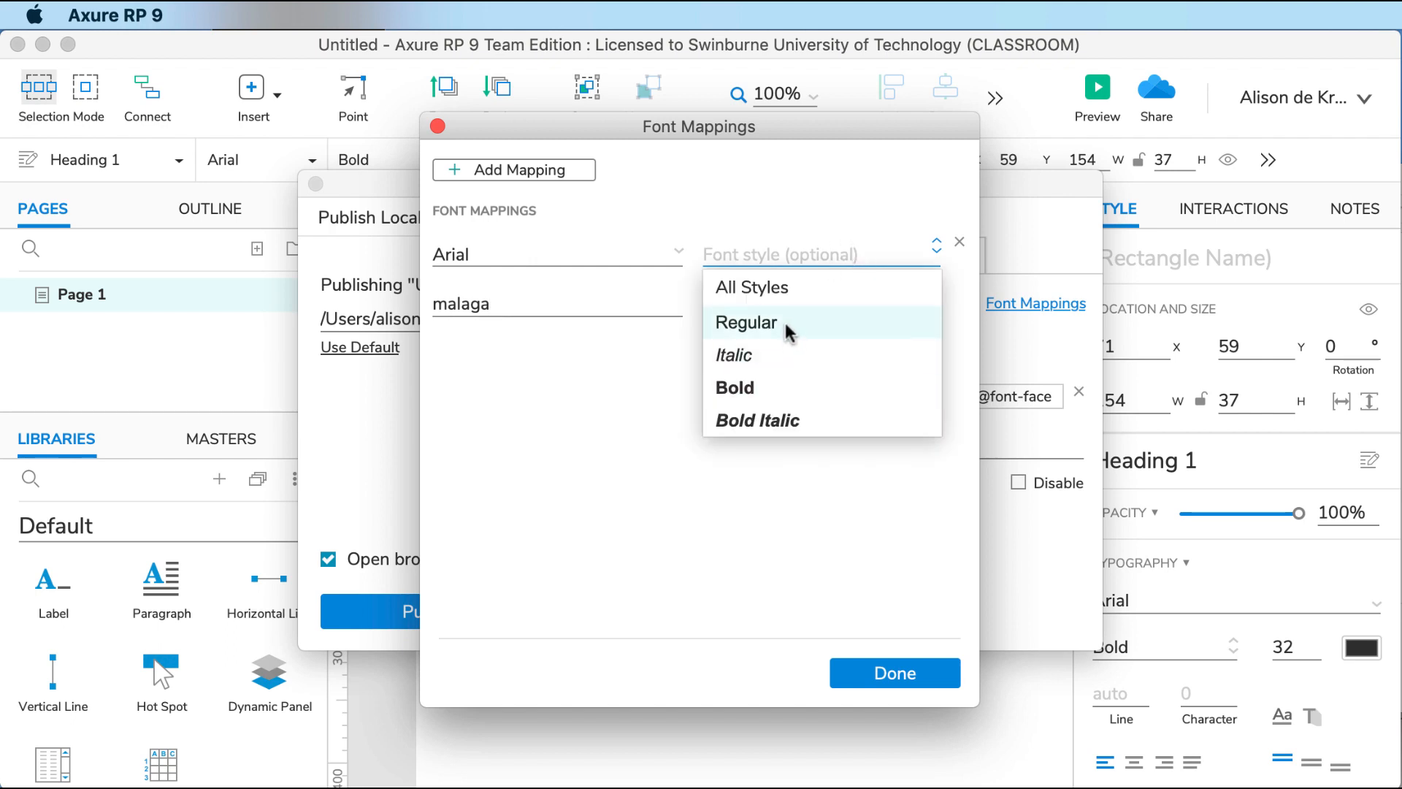
left_click(772, 398)
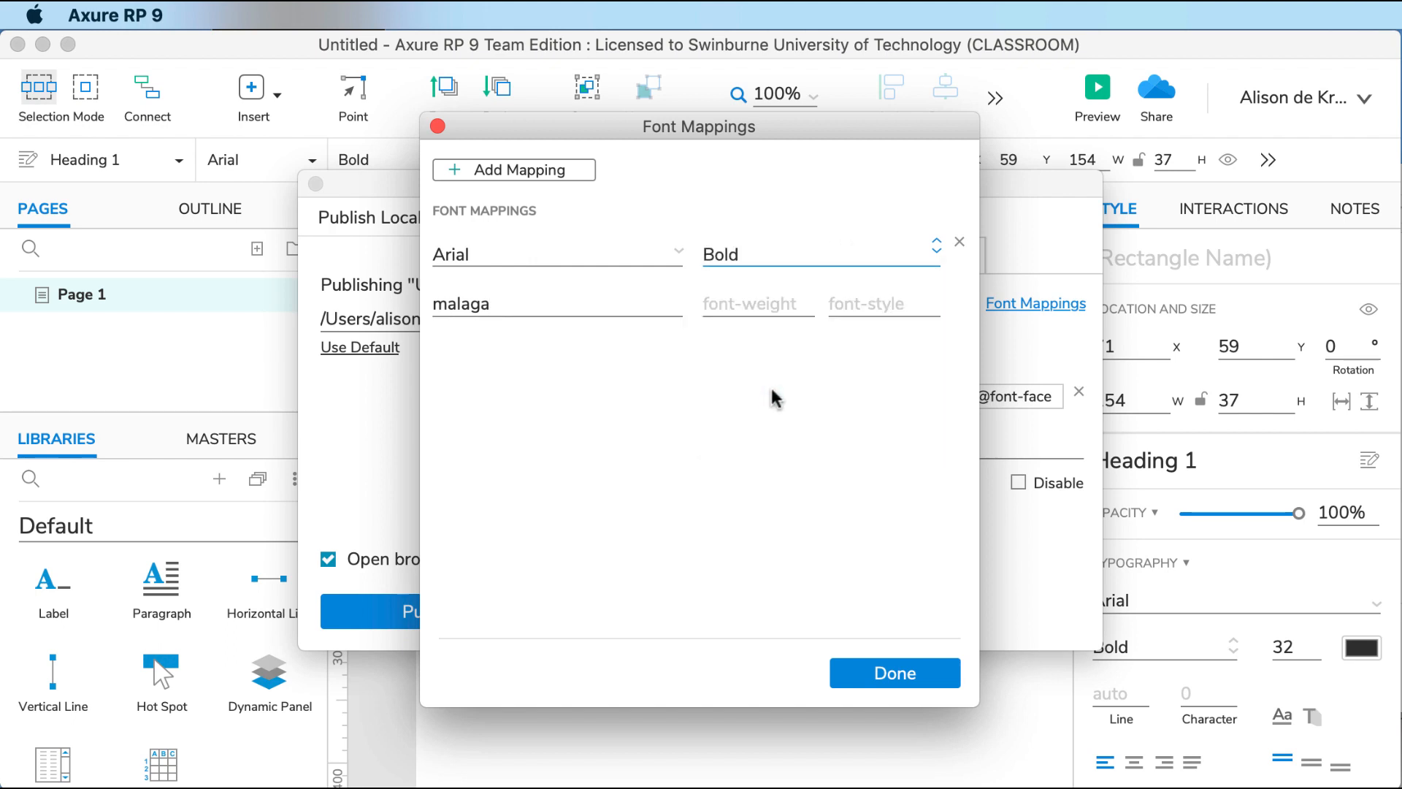
left_click(746, 305)
type("700")
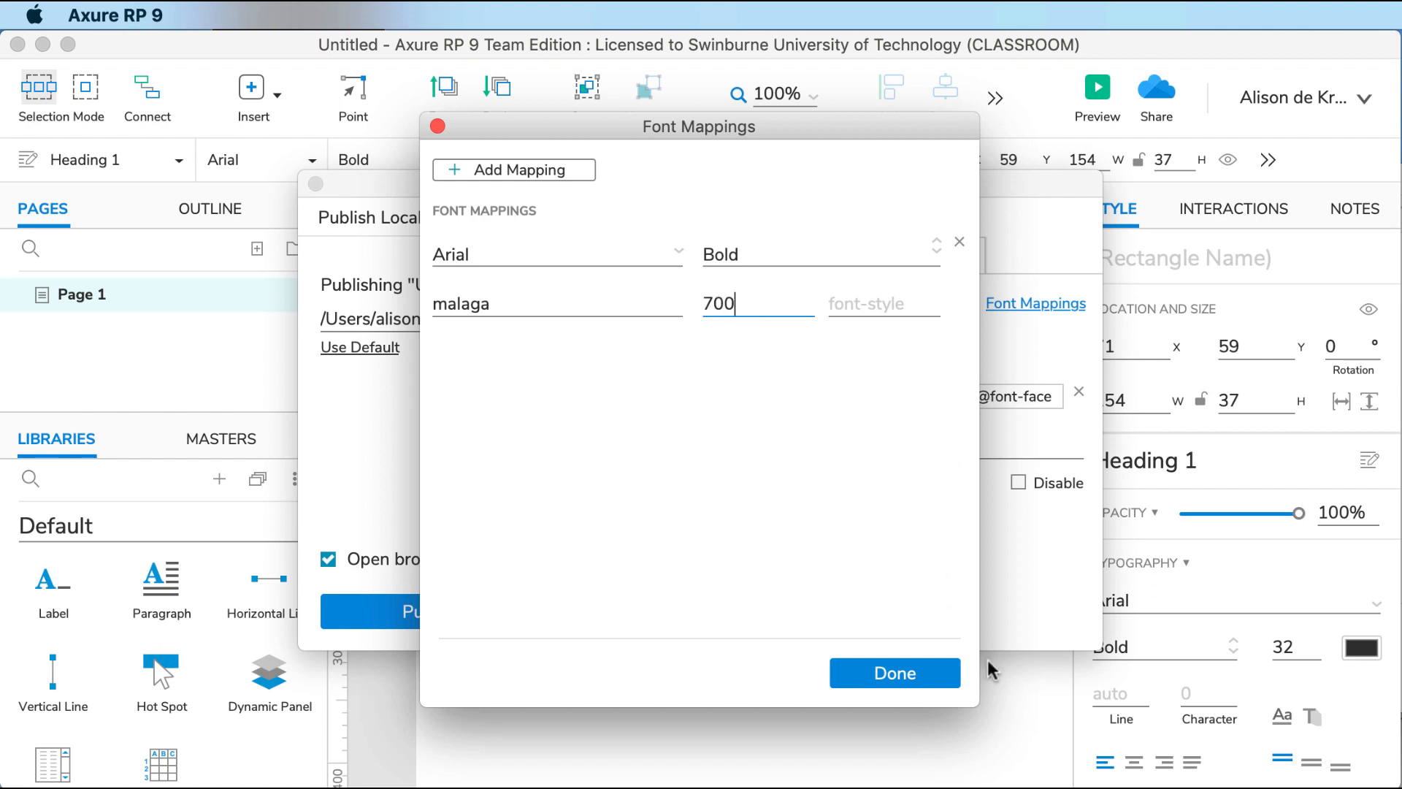
left_click(891, 672)
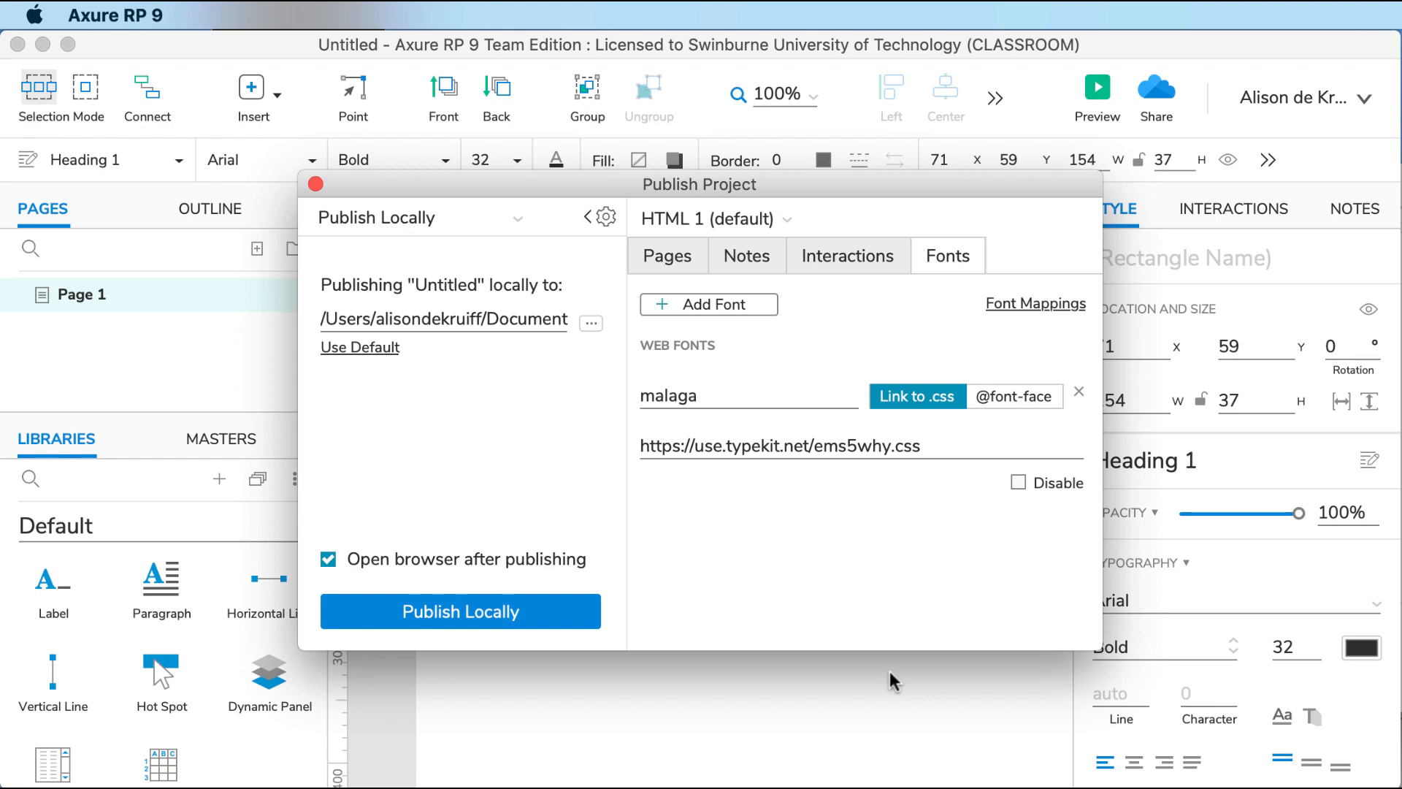
Add a second web font in Axure RP 9, labelled with the font-family name malaga-narrow copied from the Adobe Fonts page in Safari.
left_click(695, 307)
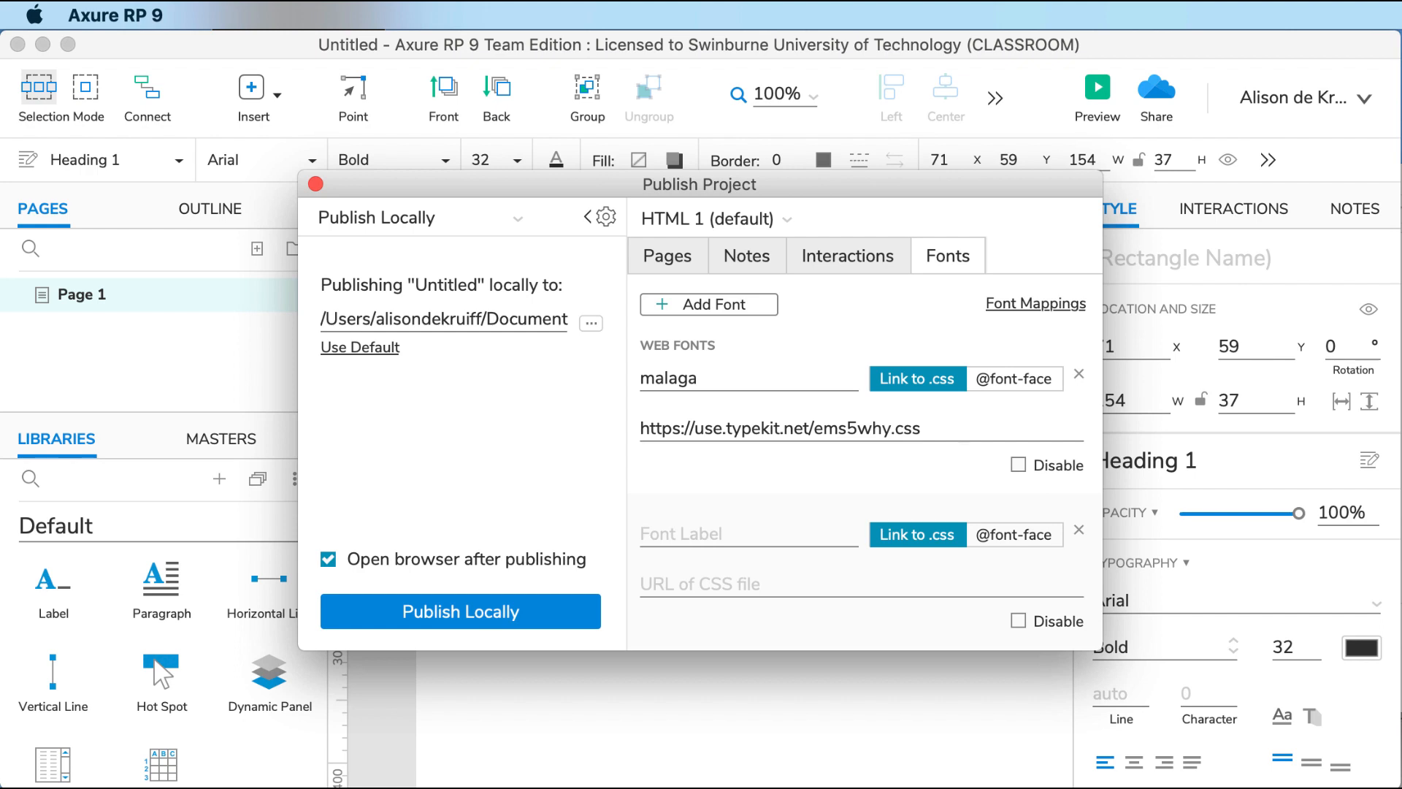
key("super+Tab")
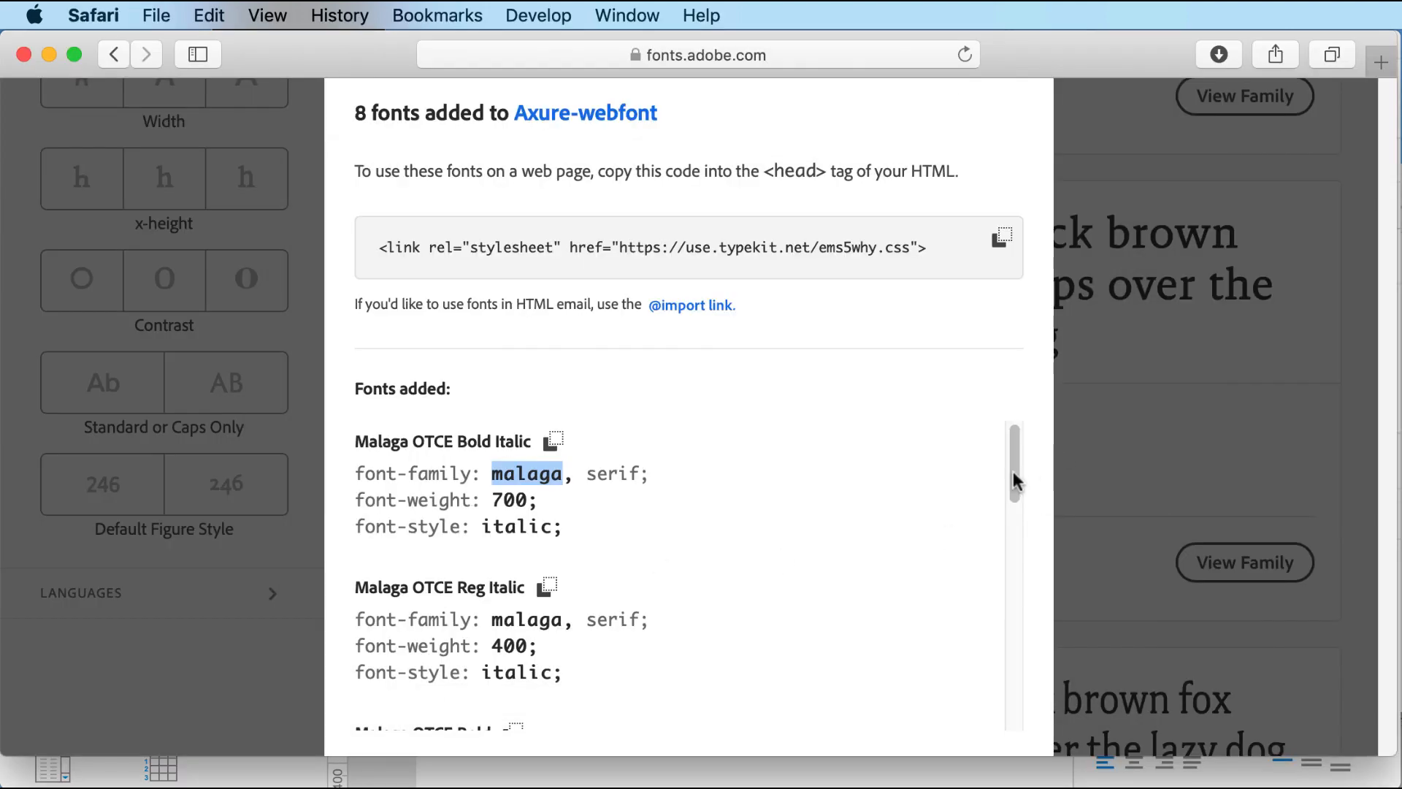
left_click_drag(1014, 472, 987, 625)
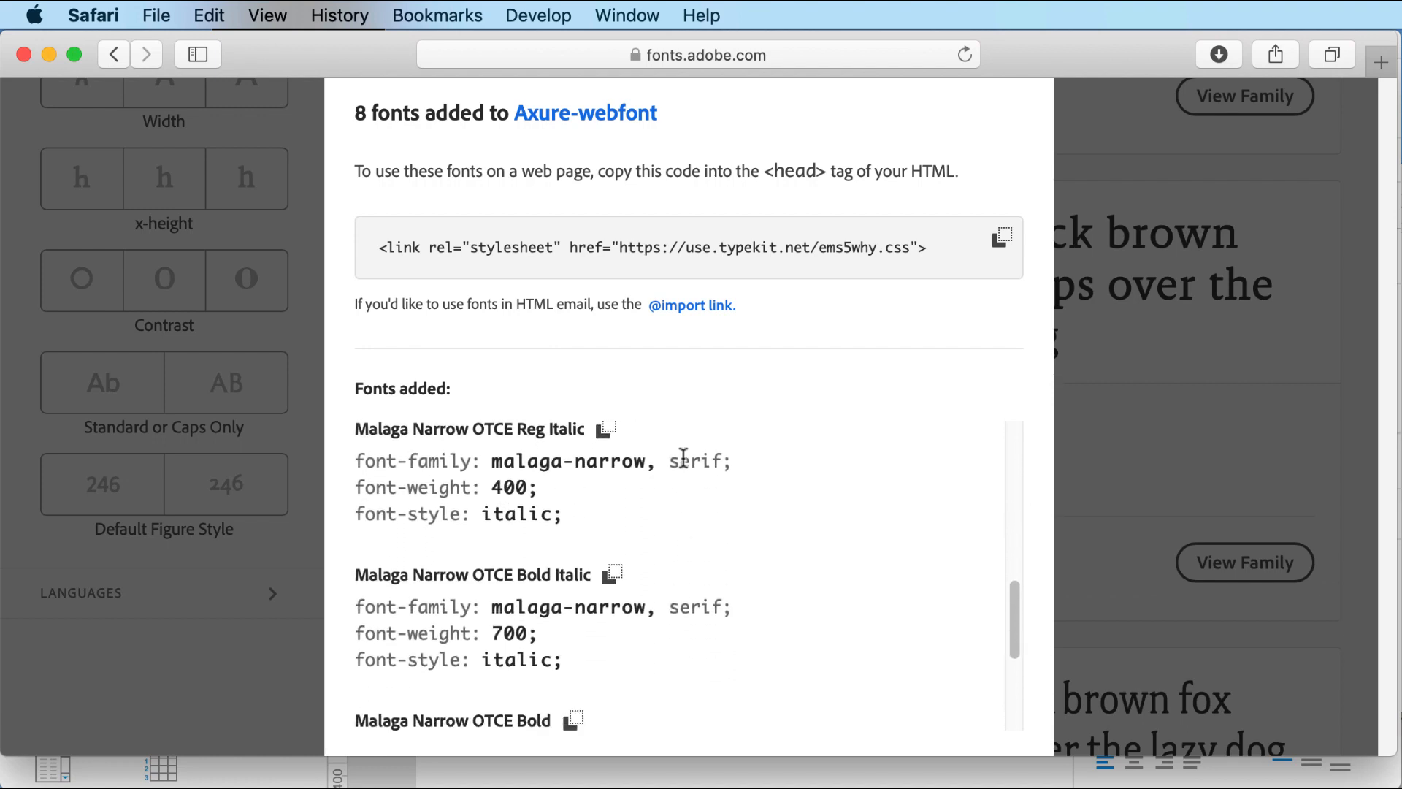
left_click_drag(645, 462, 493, 461)
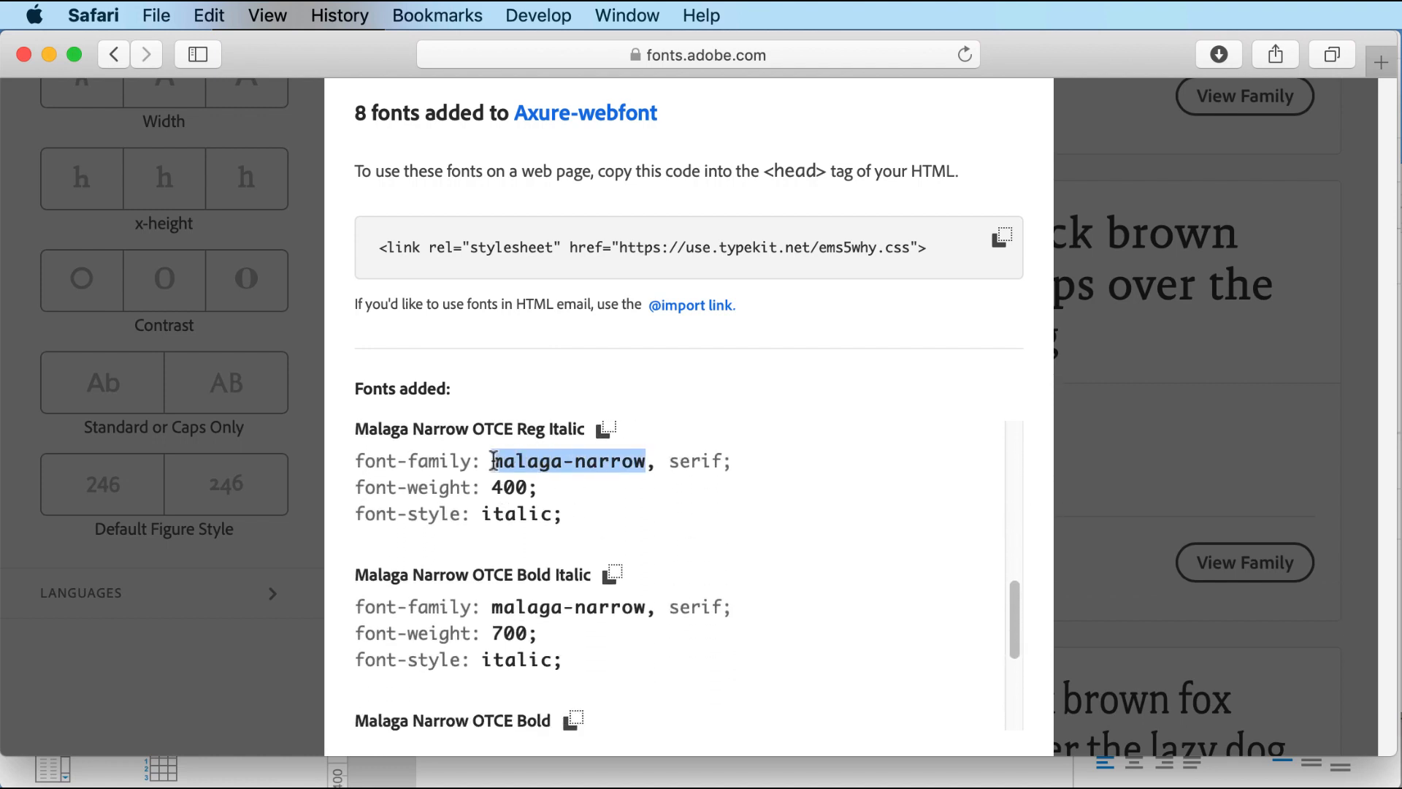
key("super+c")
key("super+Tab")
left_click(670, 544)
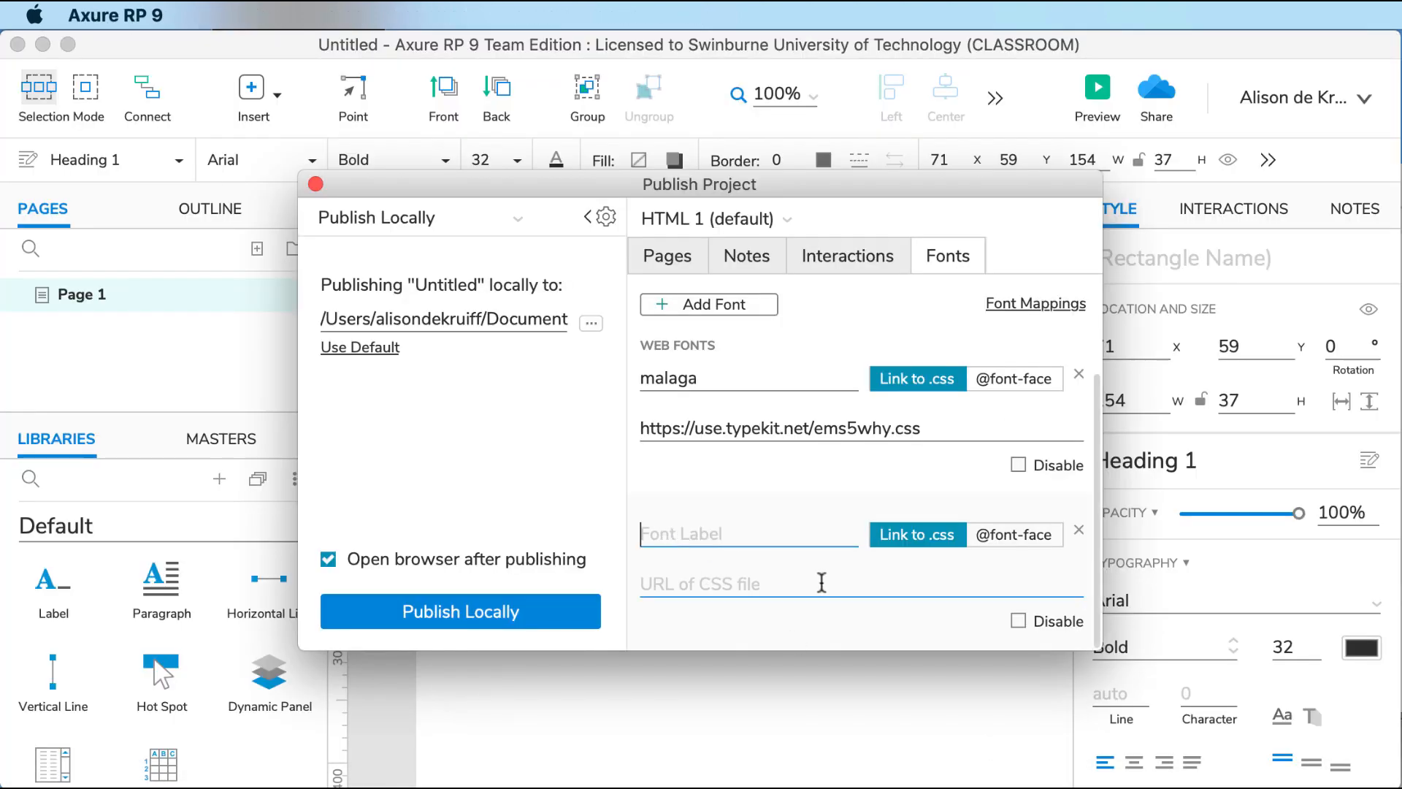
key("super+v")
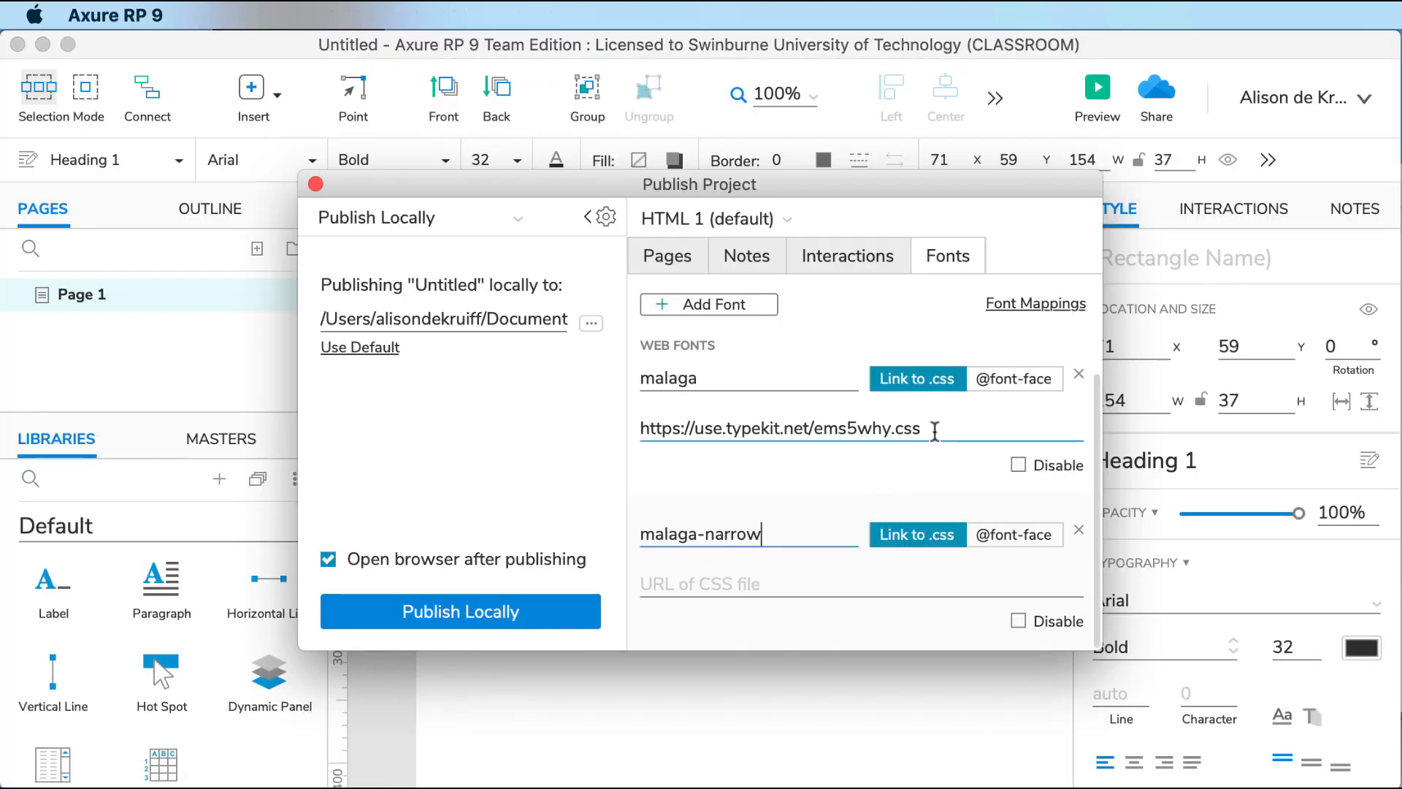
left_click_drag(933, 431, 605, 417)
key("super+c")
left_click(799, 584)
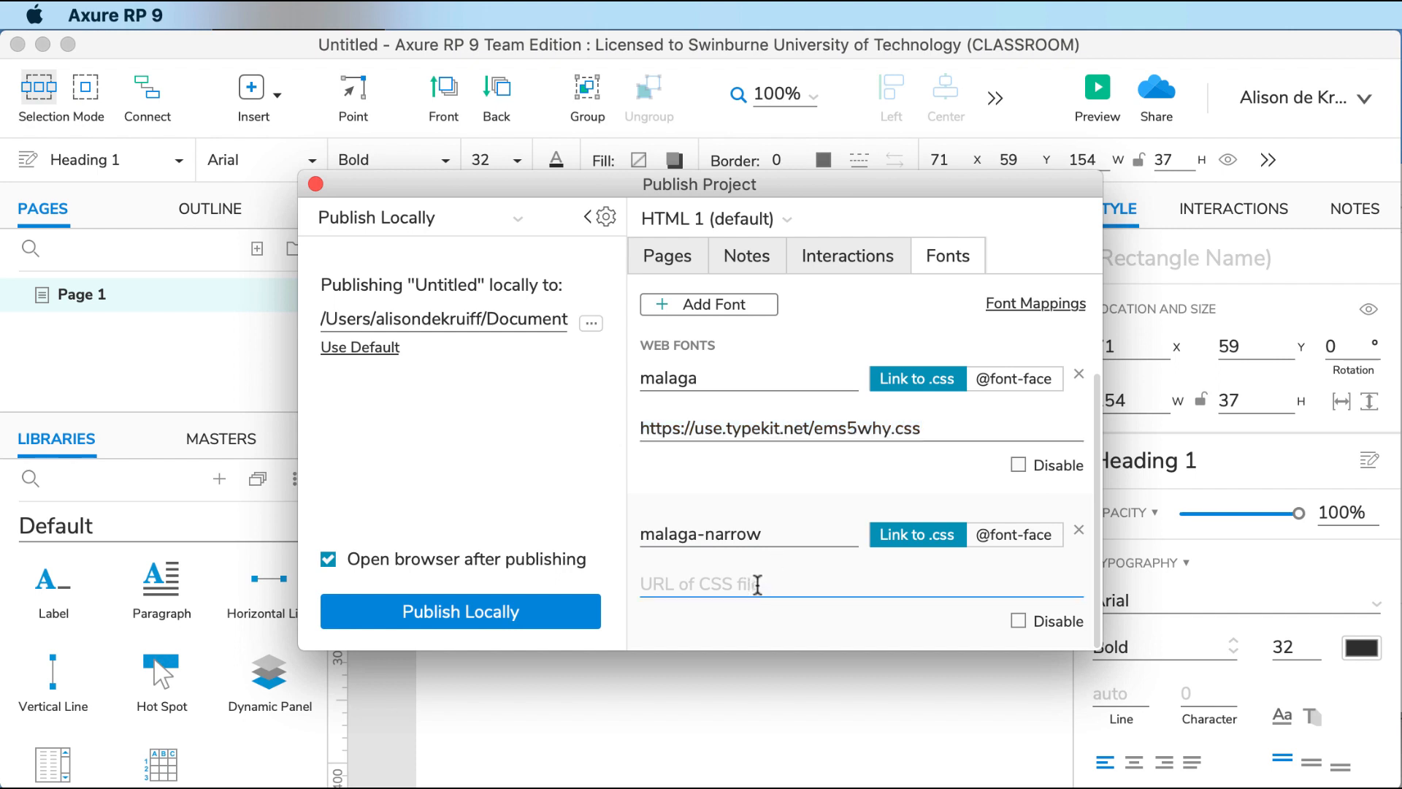
key("super+v")
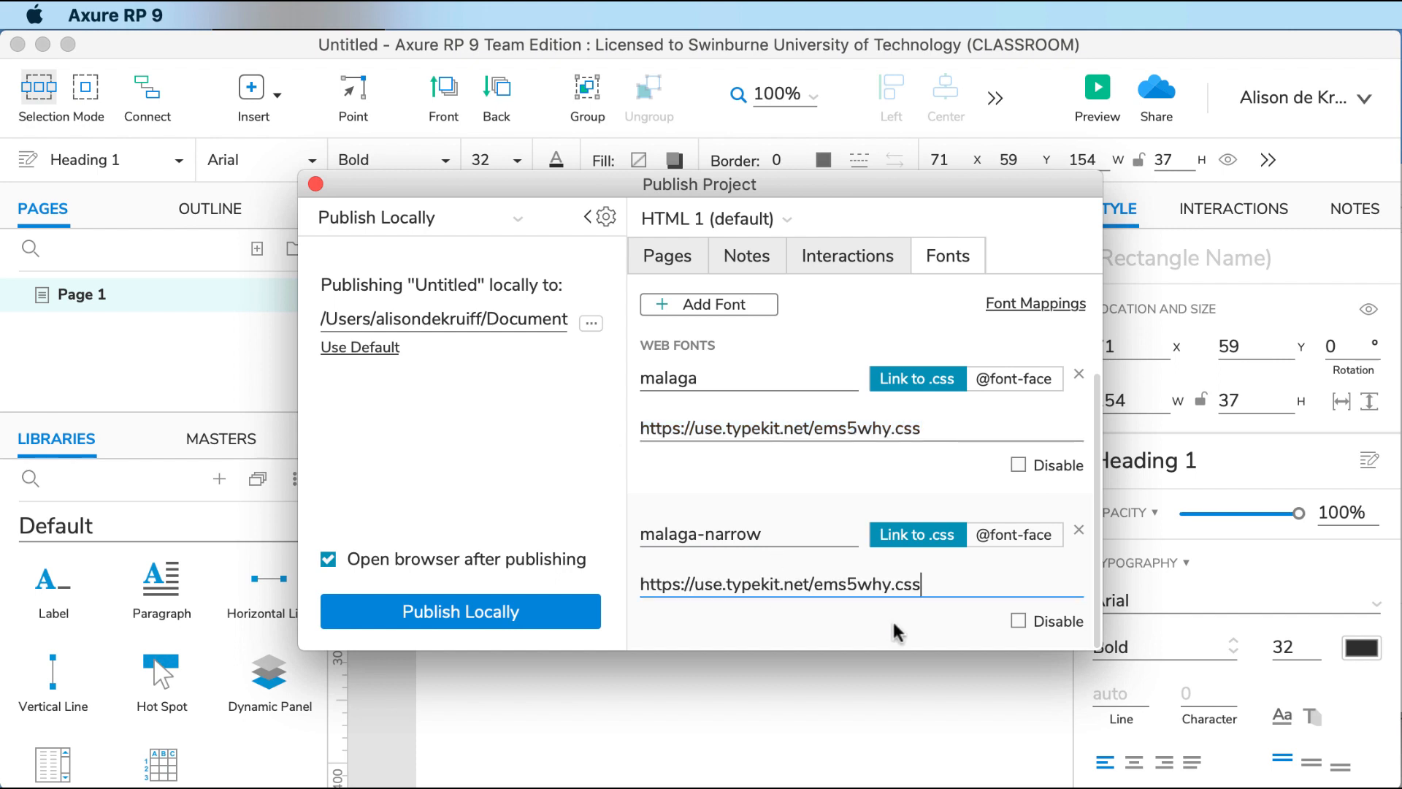
Compare the malaga-narrow label with the font-family name on the Adobe Fonts page in Safari and return to Axure RP 9.
left_click(753, 541)
key("super+a")
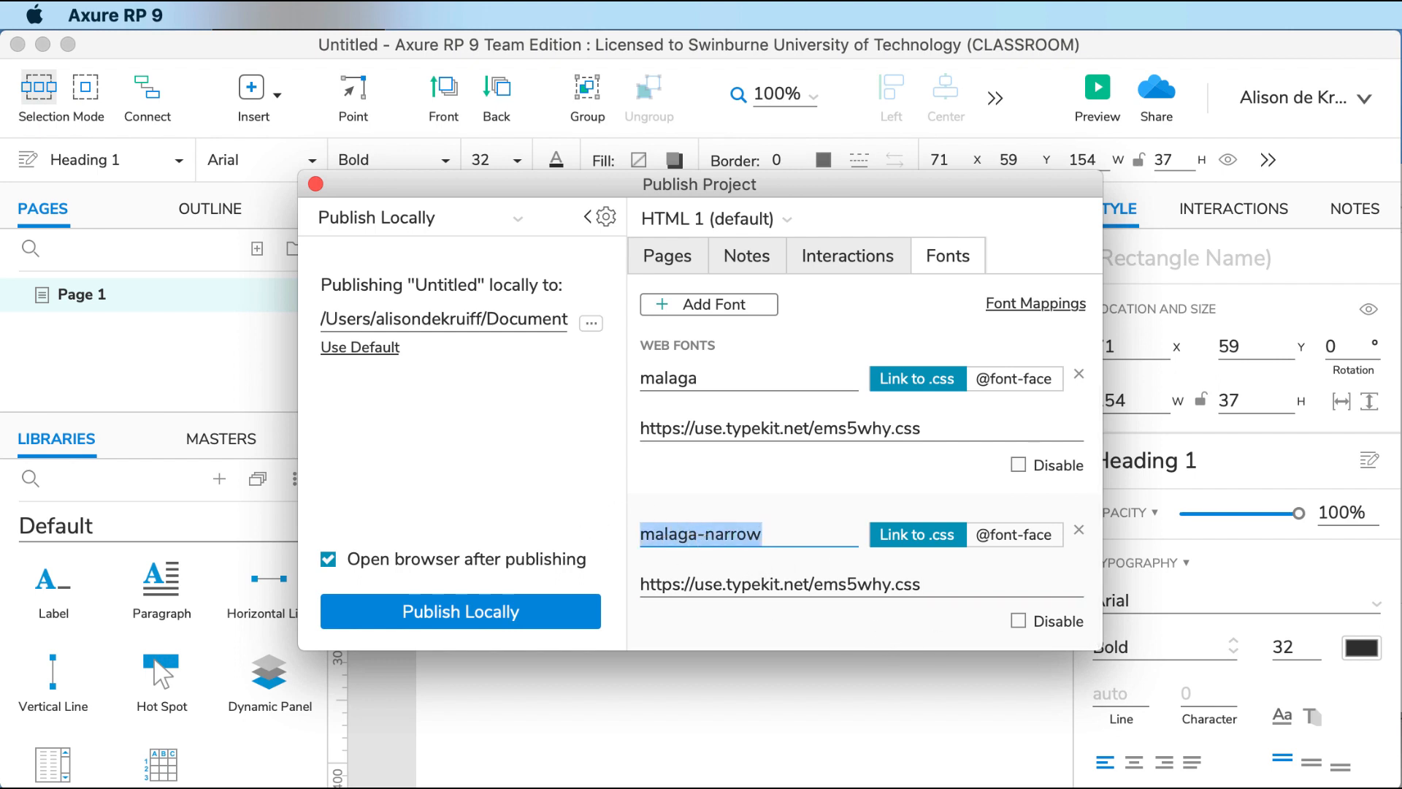
key("super+Tab")
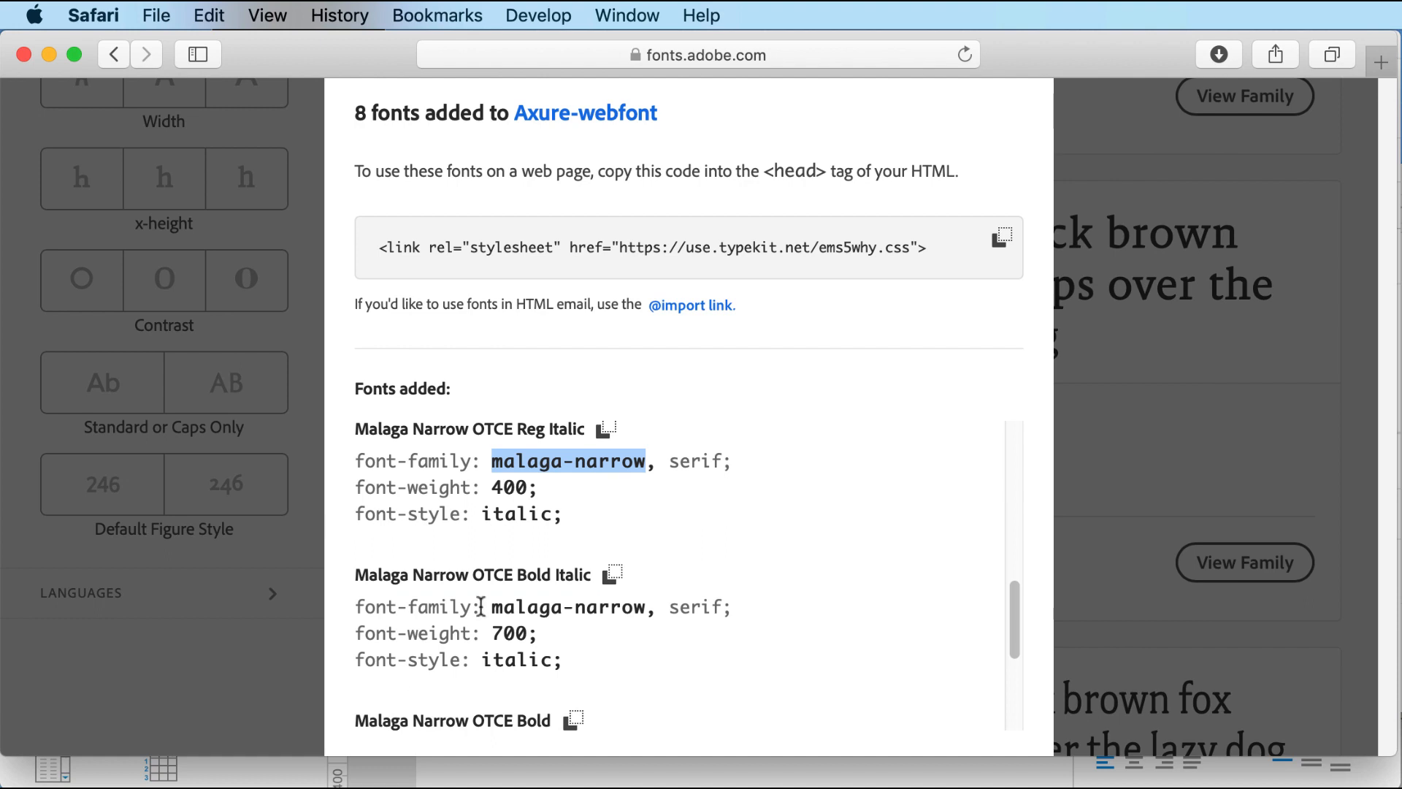
left_click_drag(487, 462, 648, 461)
left_click(780, 554)
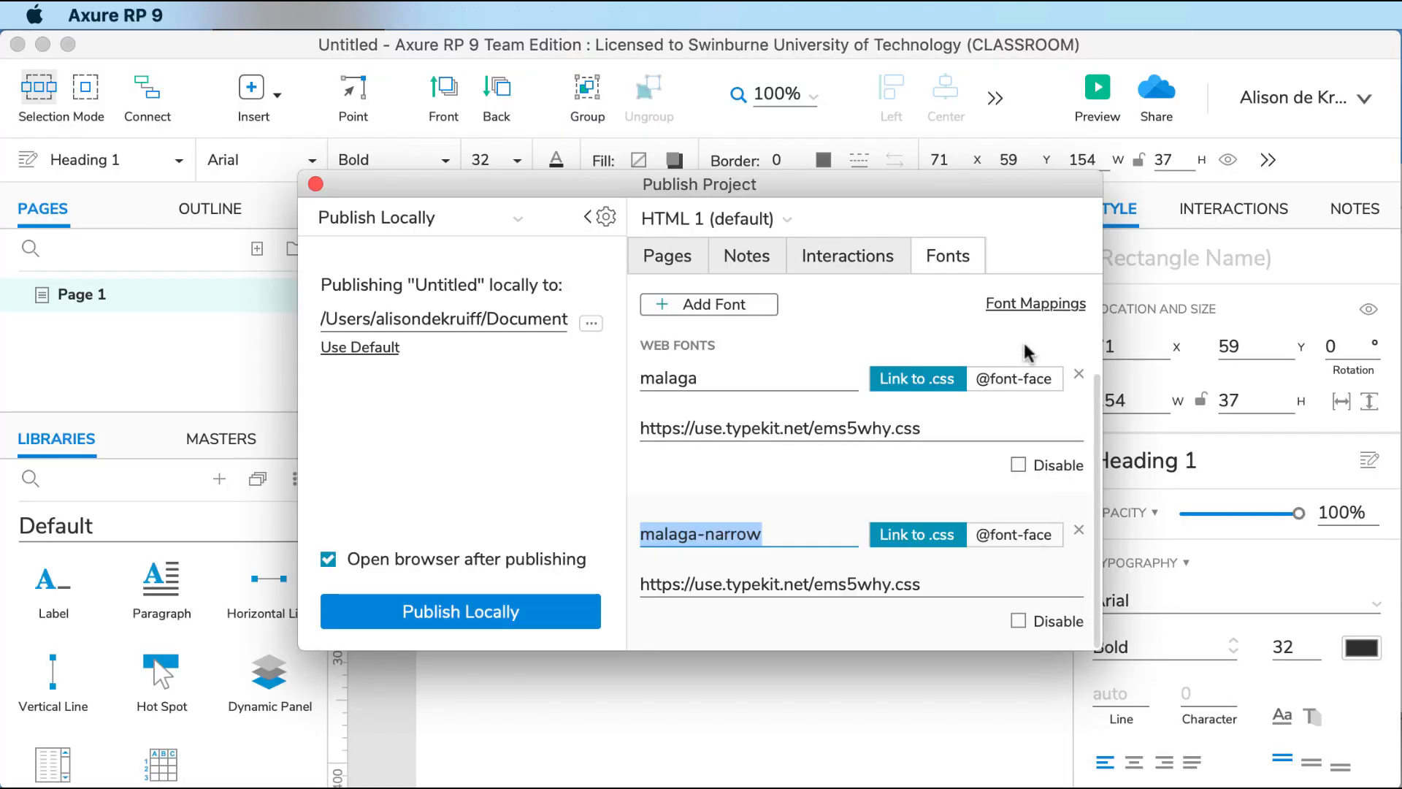
Add a second font mapping from Arial Regular to the malaga-narrow font family with font-weight 400.
left_click(1026, 305)
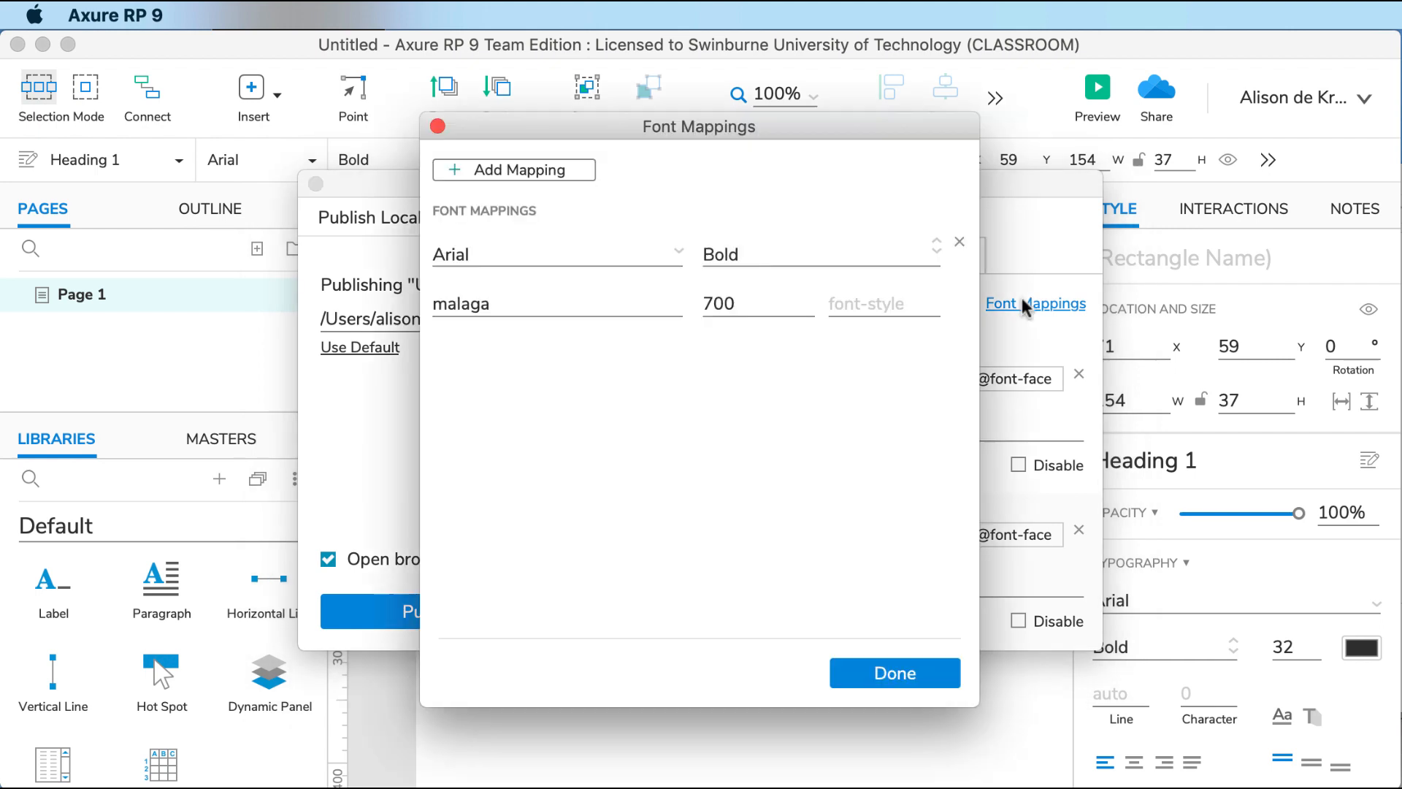
left_click(520, 170)
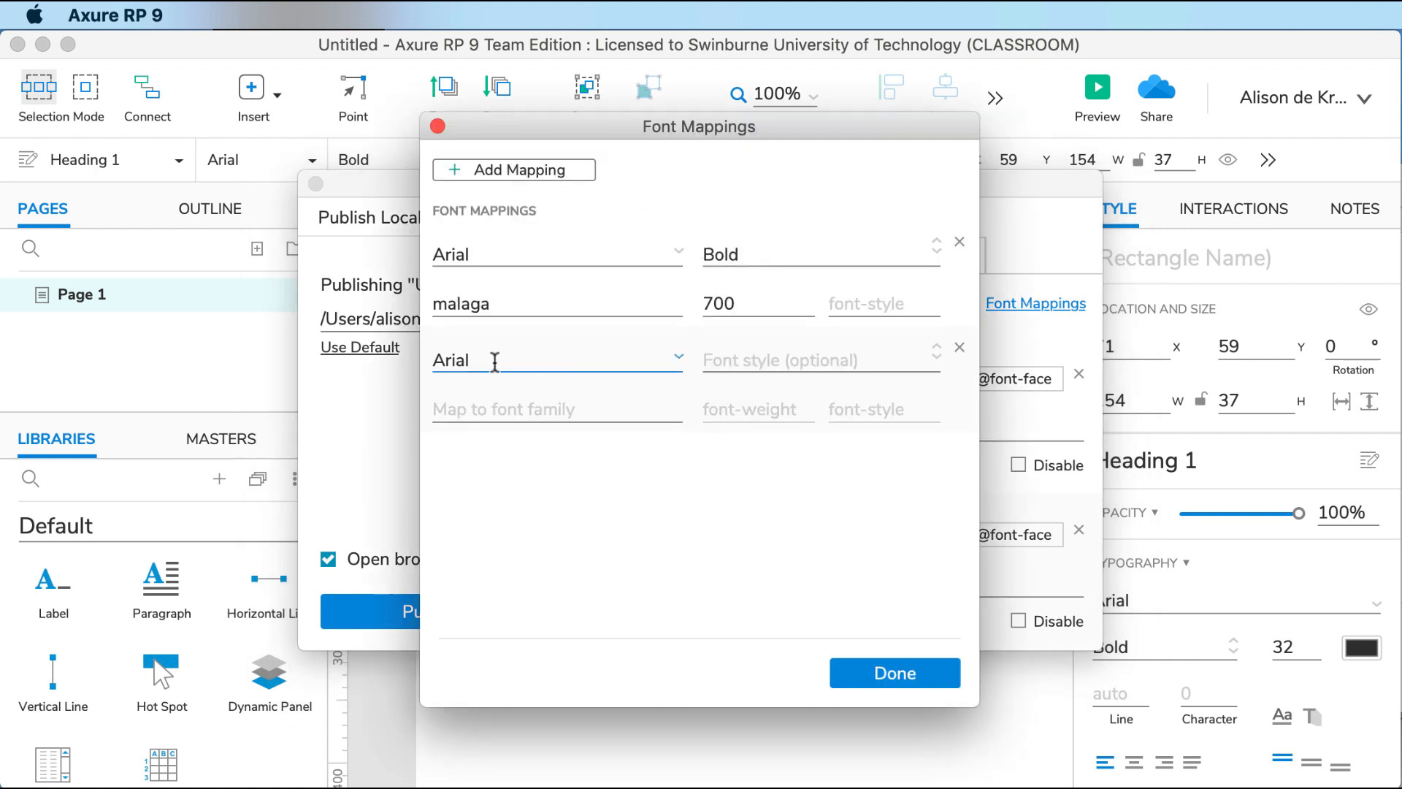
left_click(760, 361)
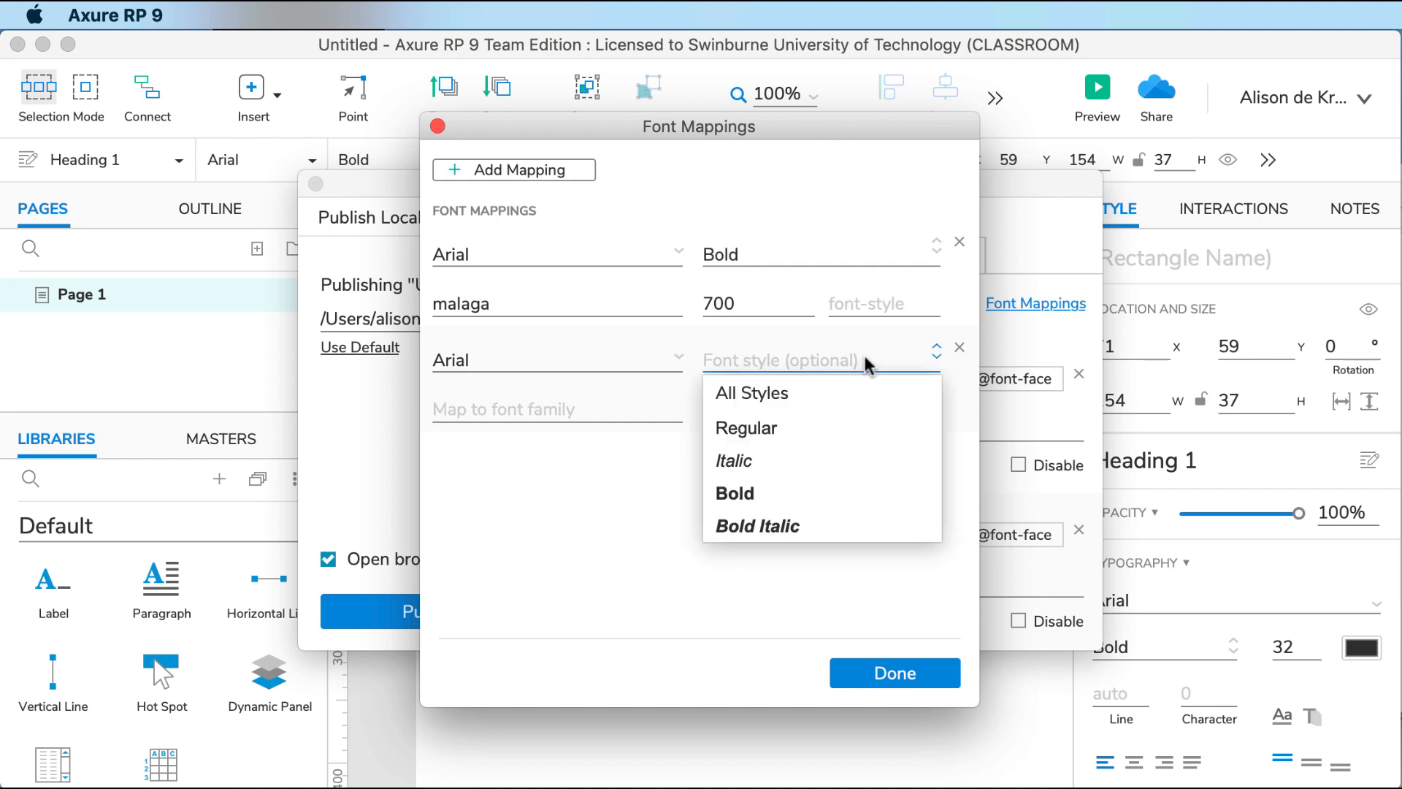
left_click(839, 426)
left_click(447, 409)
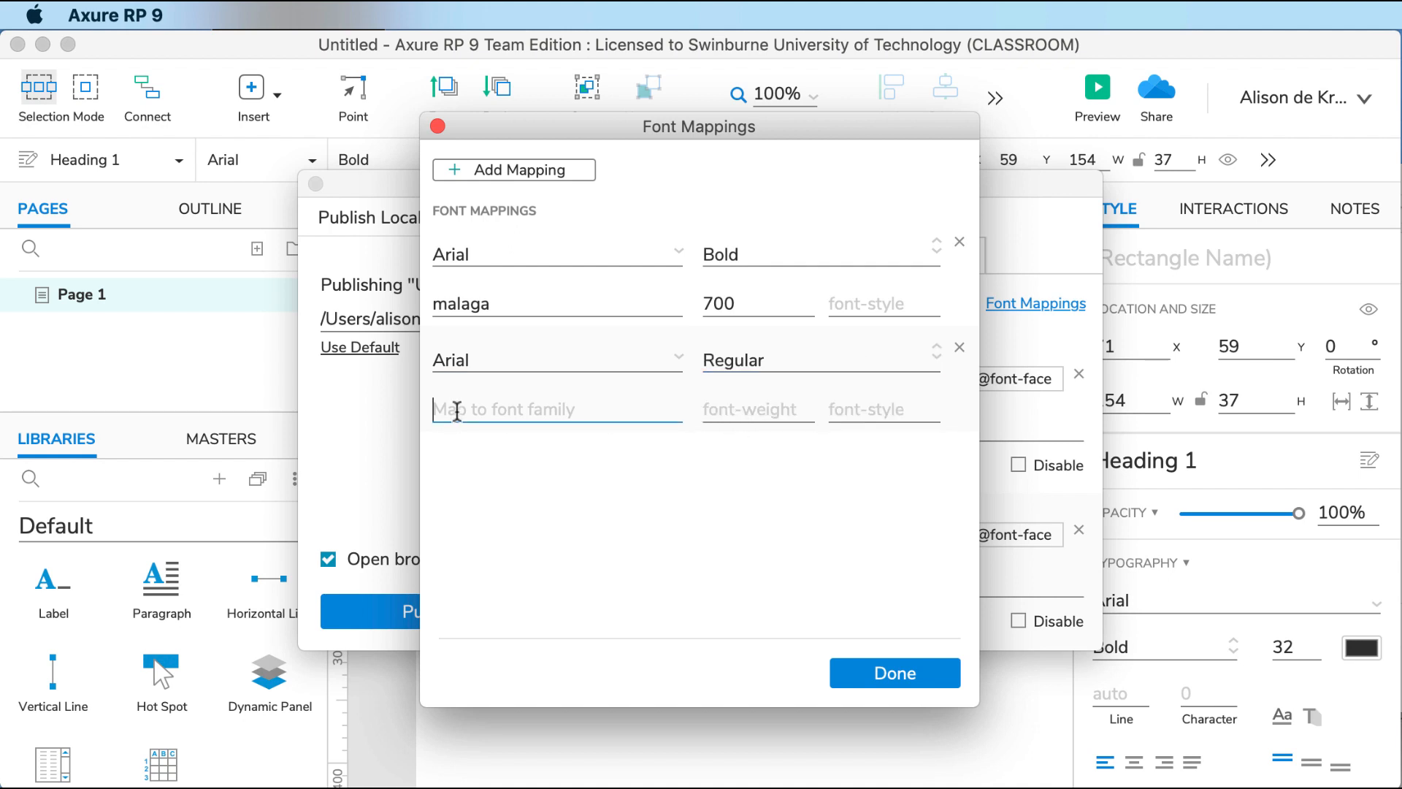
type("malaga-narrow")
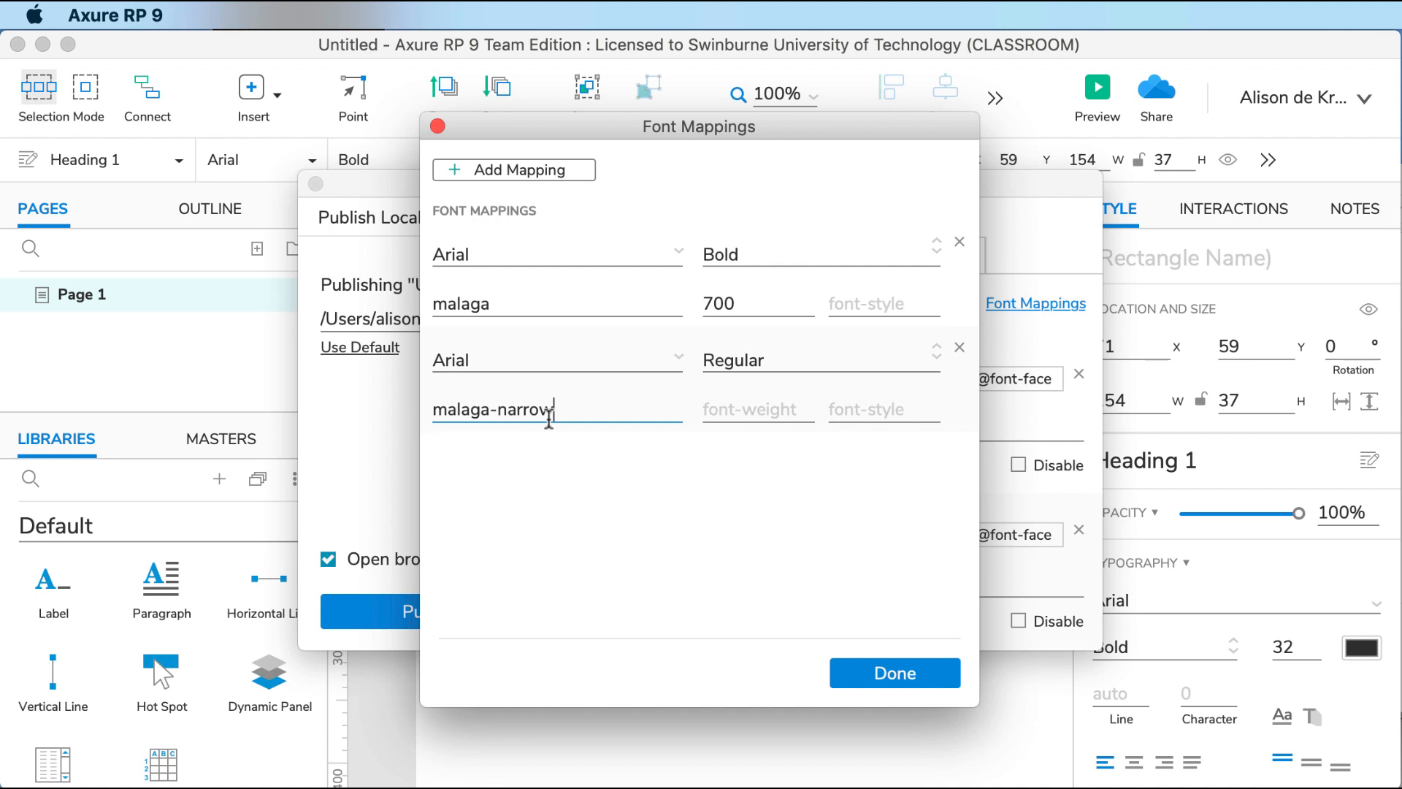
left_click(759, 414)
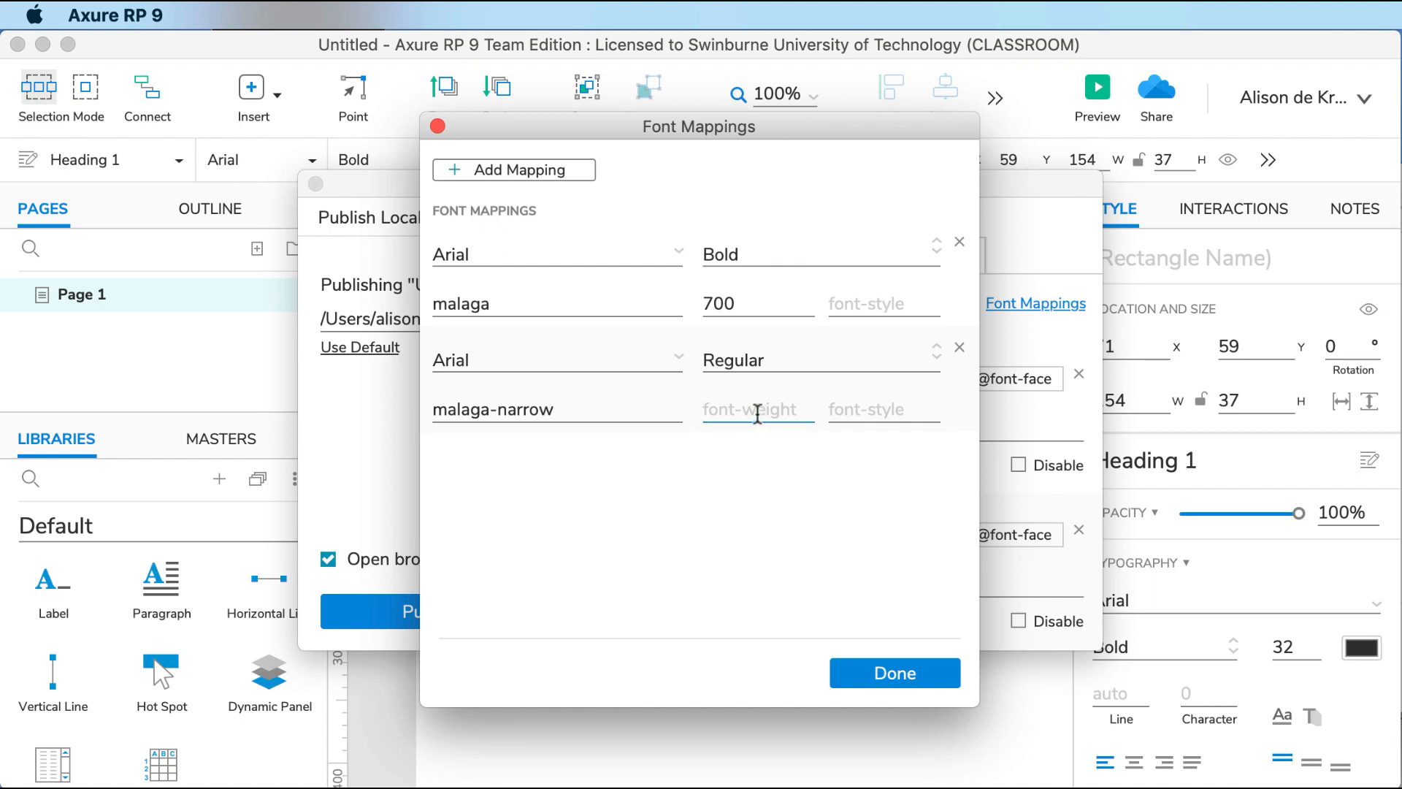
type("400")
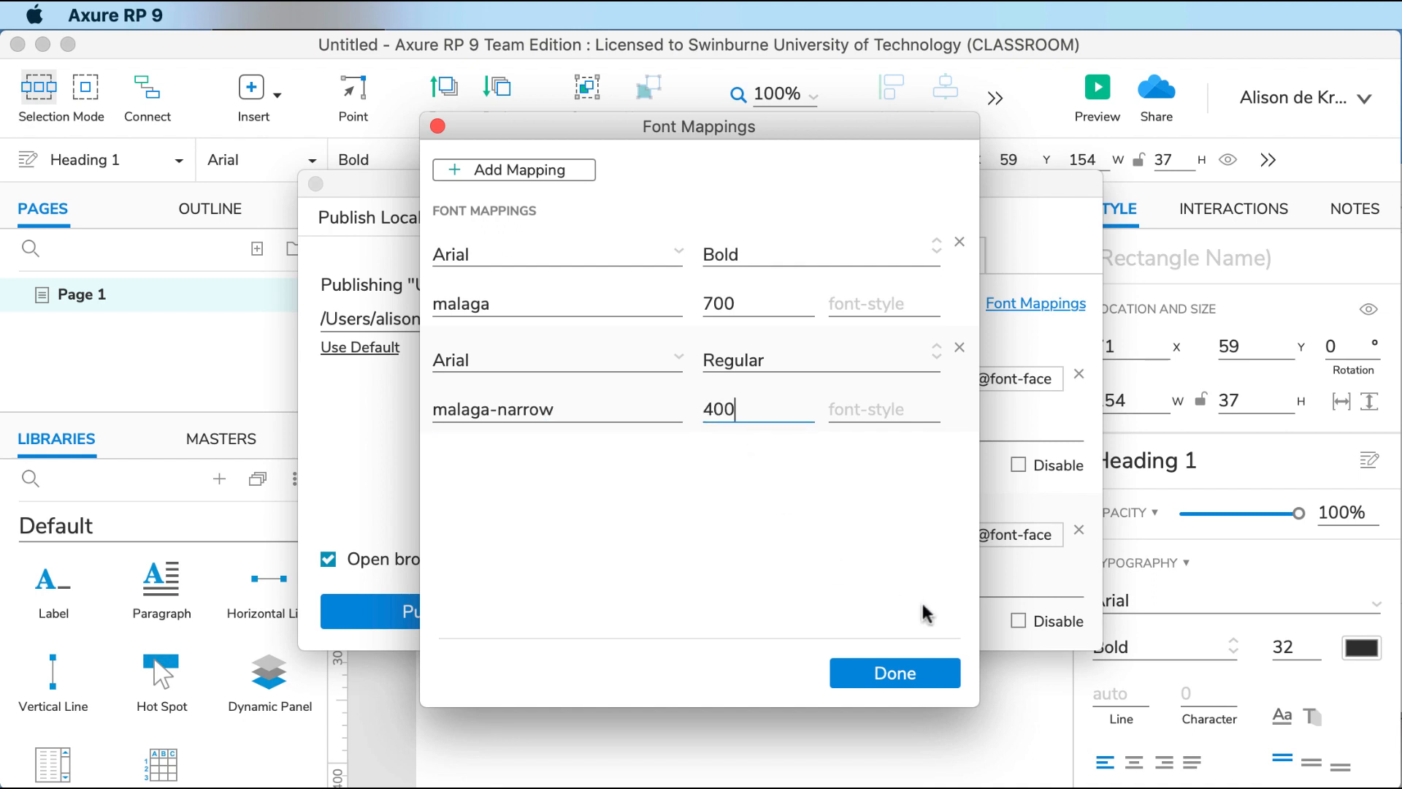
Confirm the font mappings, close the publish settings and preview the prototype in Safari.
left_click(898, 415)
left_click(897, 673)
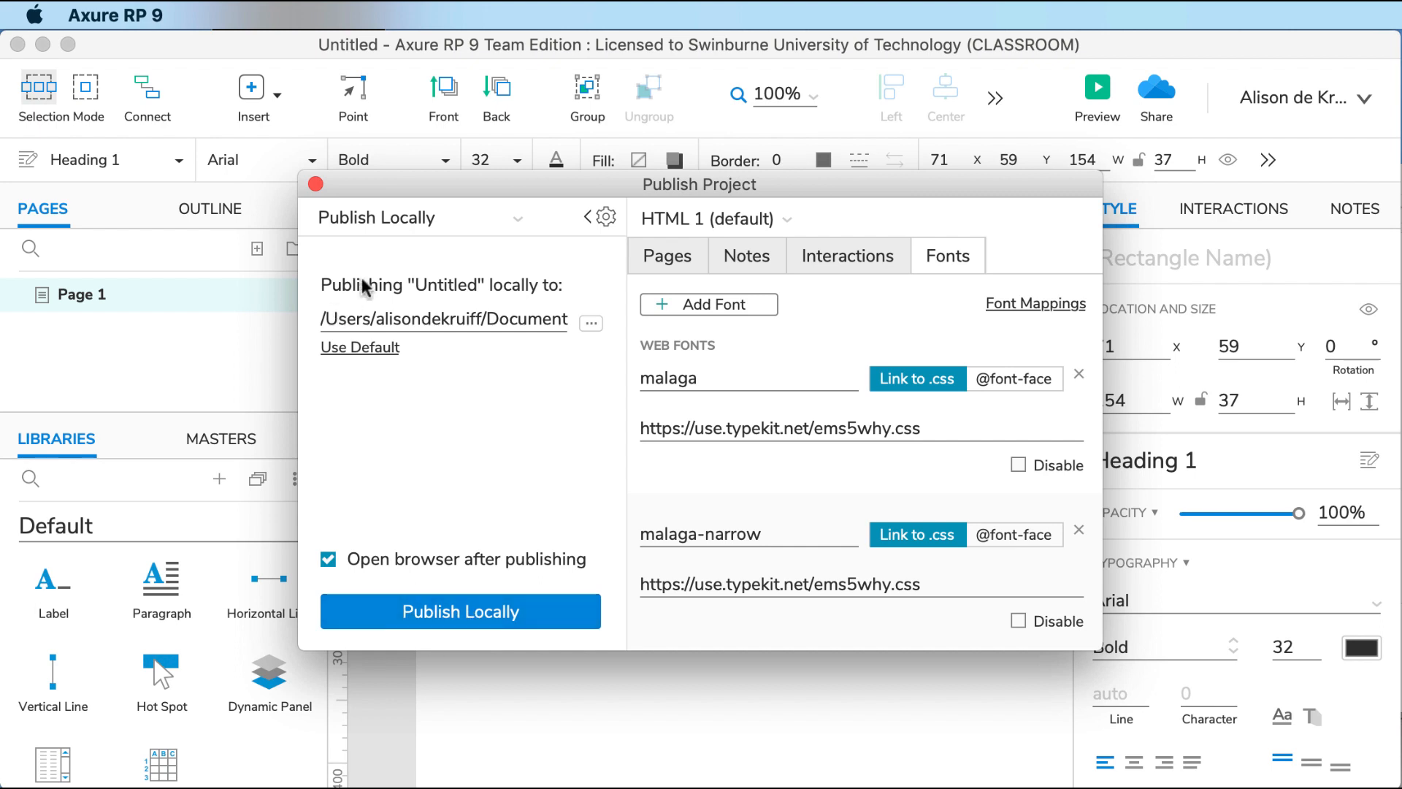
left_click(315, 184)
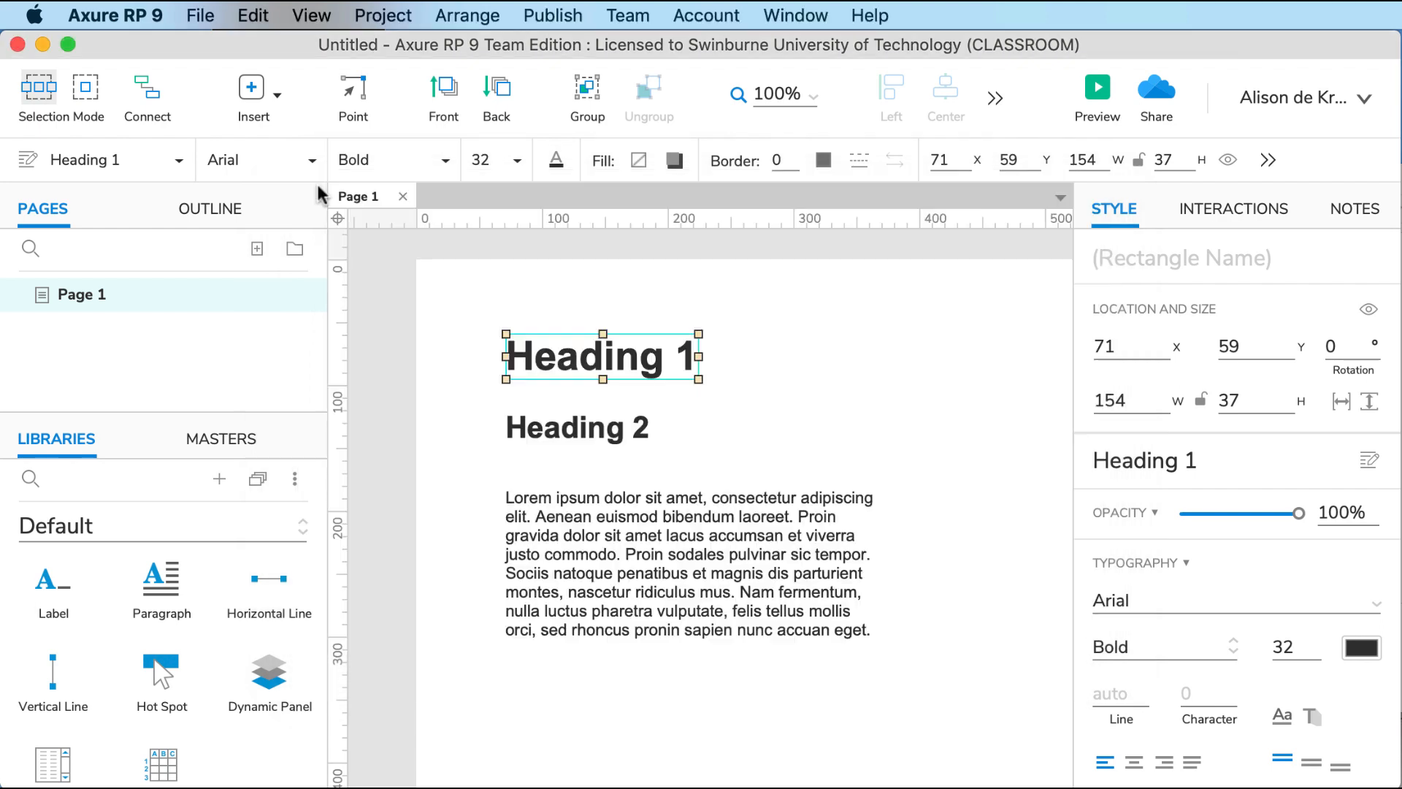
left_click(1097, 91)
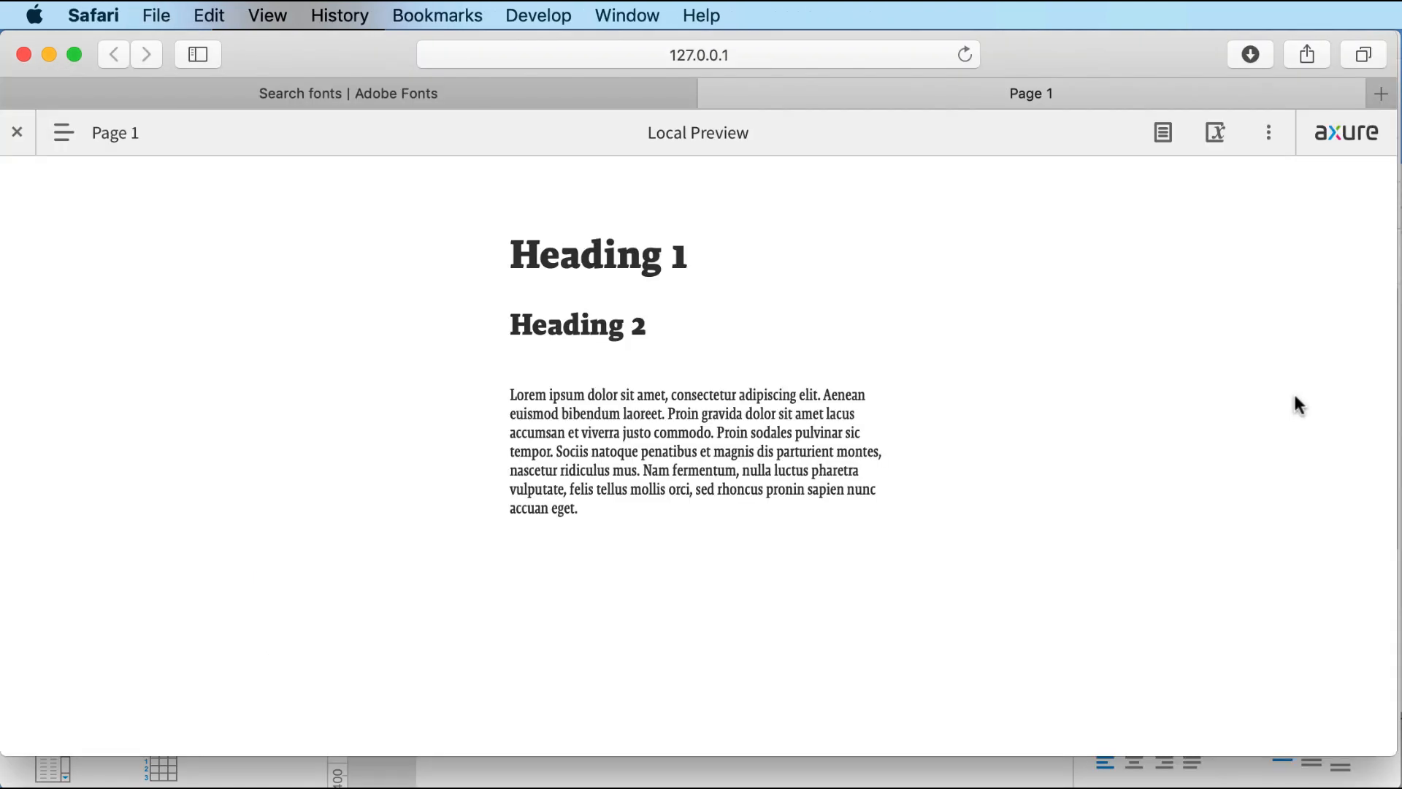
Enlarge the local preview and examine the fonts of Heading 1 and the Lorem ipsum paragraph by selecting their text.
key("super+plus")
key("super+plus")
key("super+plus")
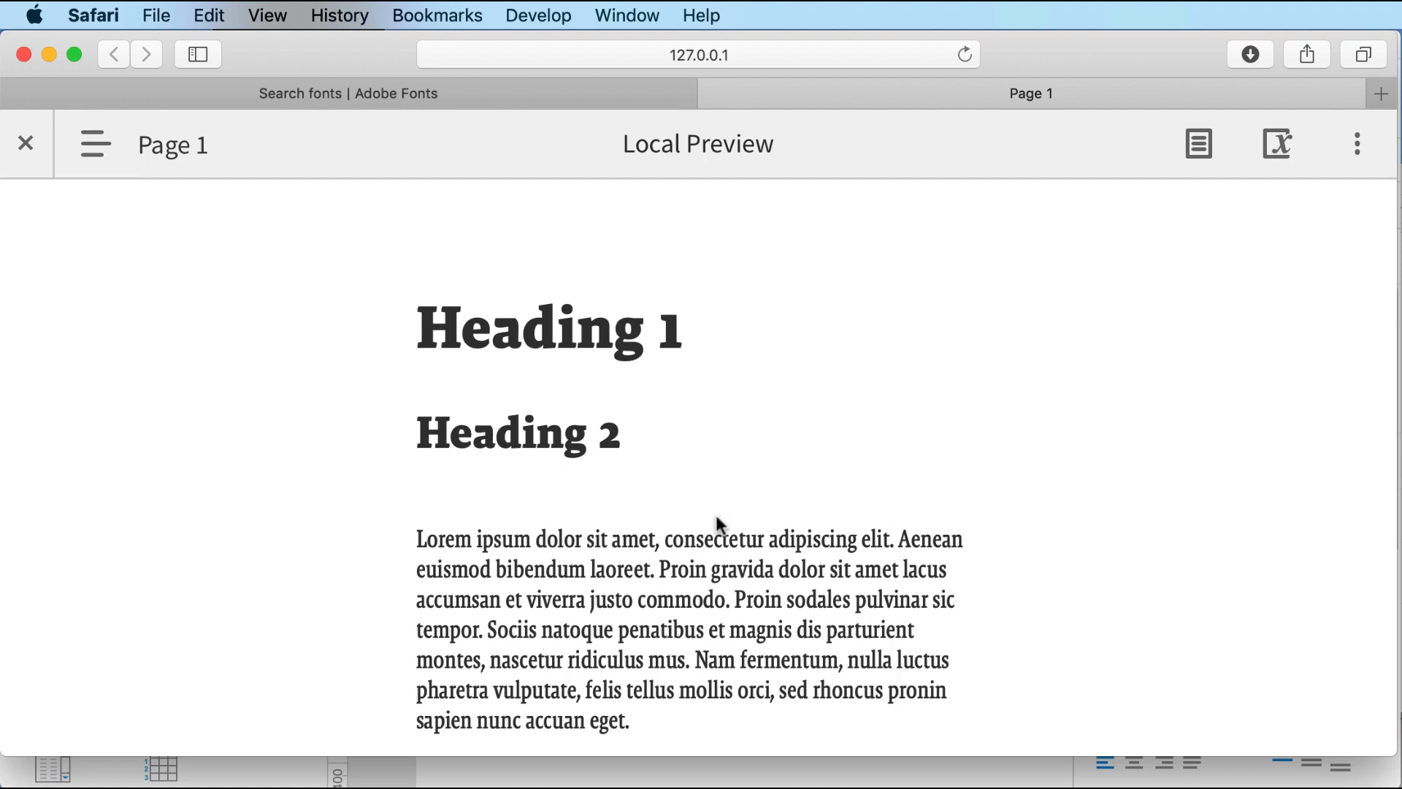
left_click_drag(685, 327, 366, 332)
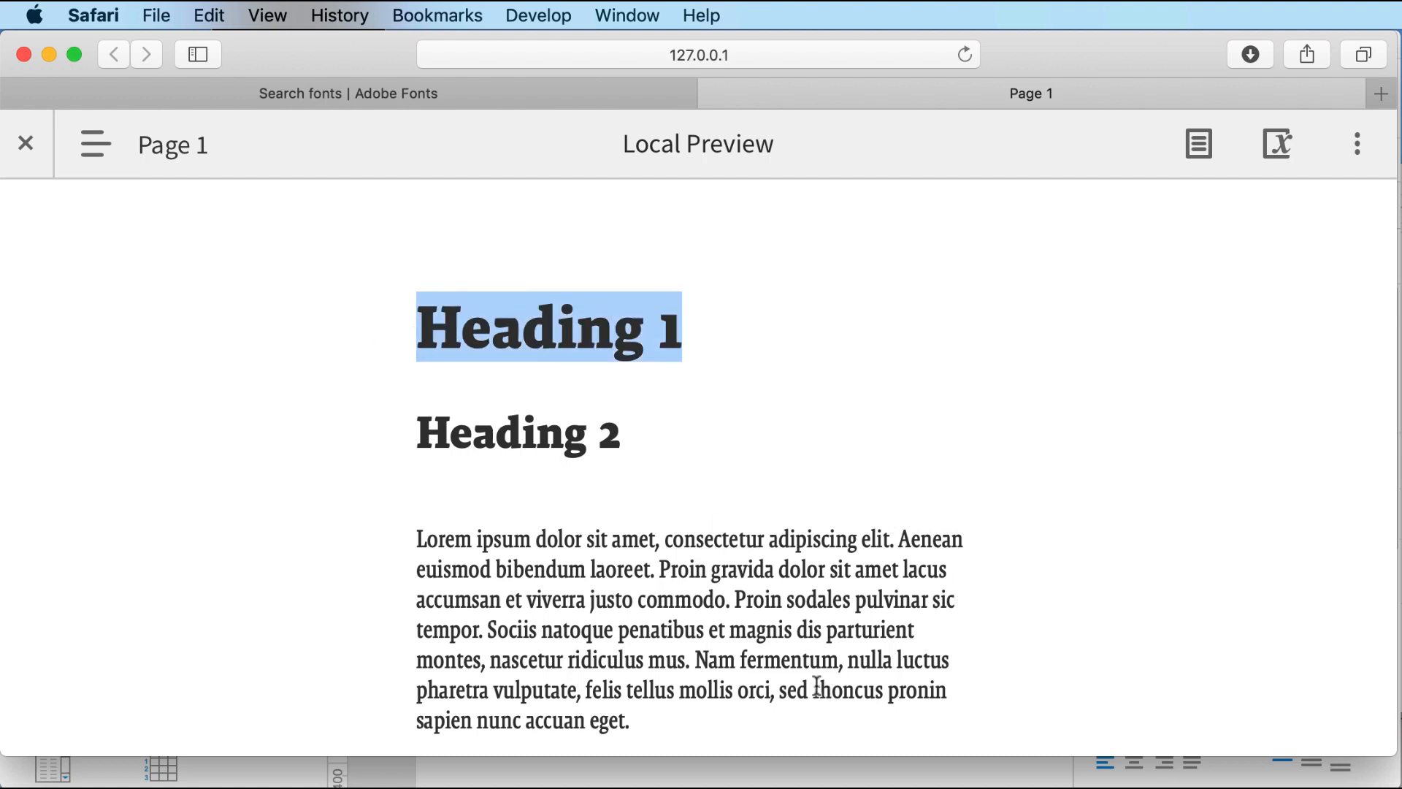
left_click_drag(796, 665, 415, 536)
left_click(896, 644)
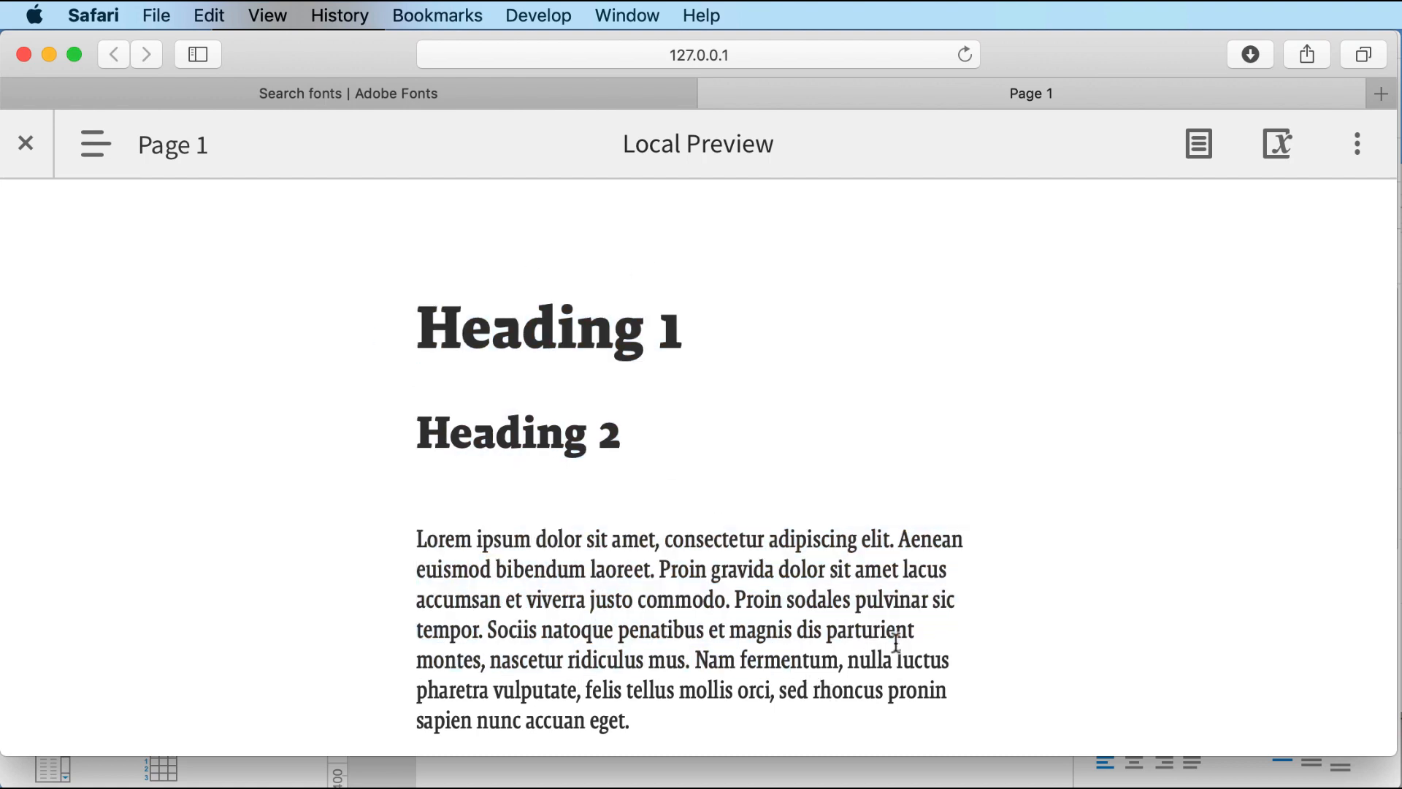
left_click_drag(822, 661, 593, 598)
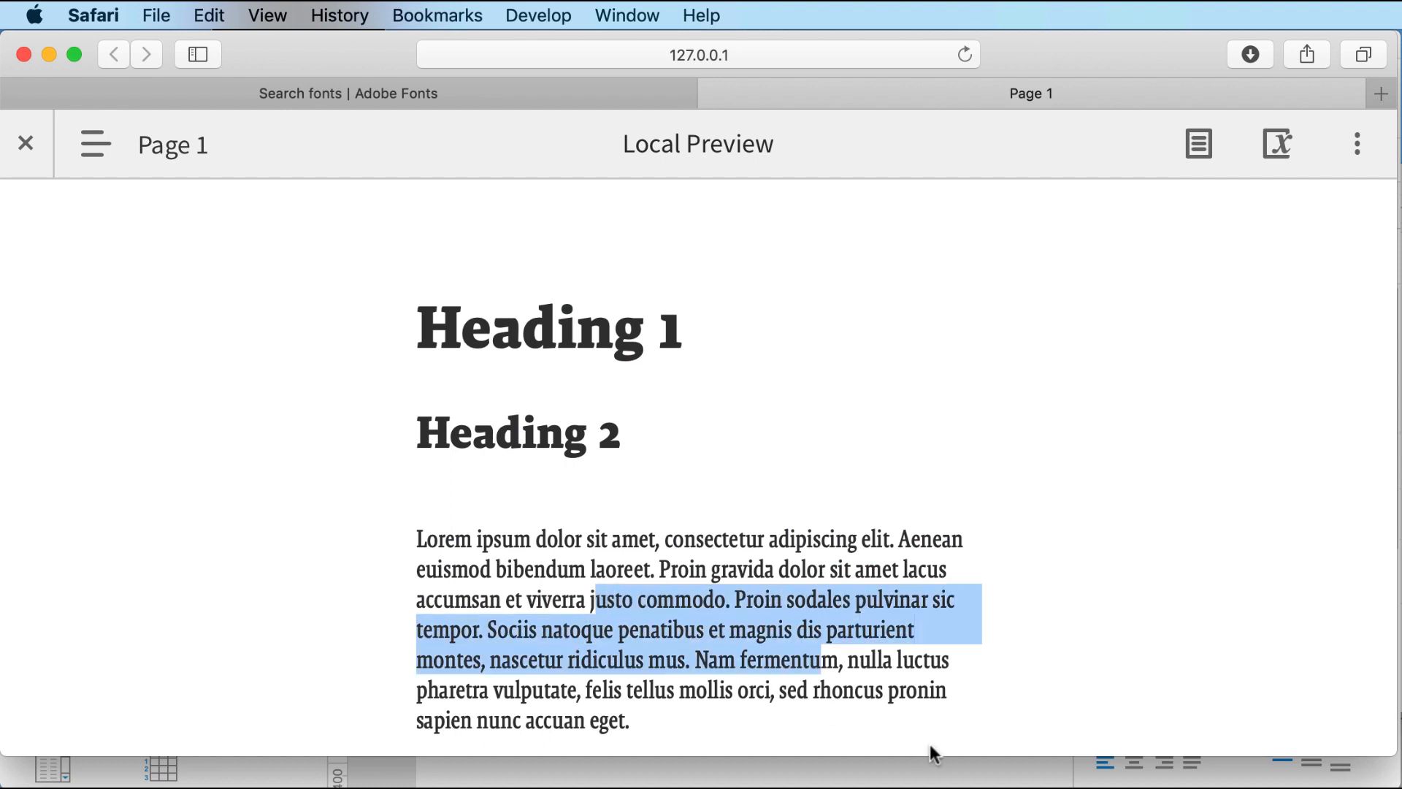